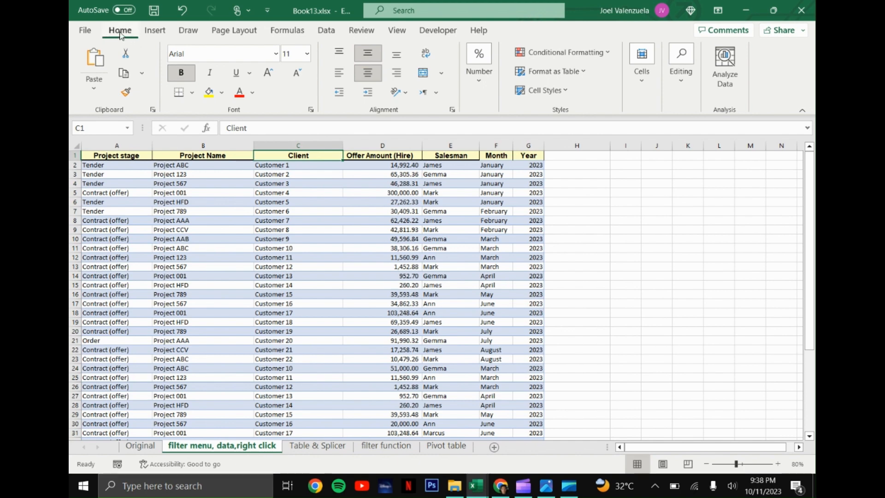
# Add filter buttons to the project list's header row using the Sort & Filter command, and remove them again.
pyautogui.click(684, 88)
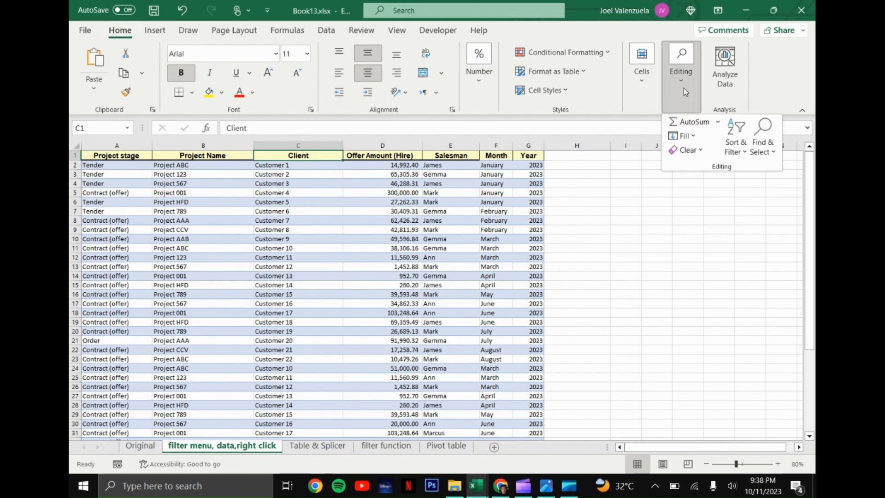
pyautogui.click(739, 147)
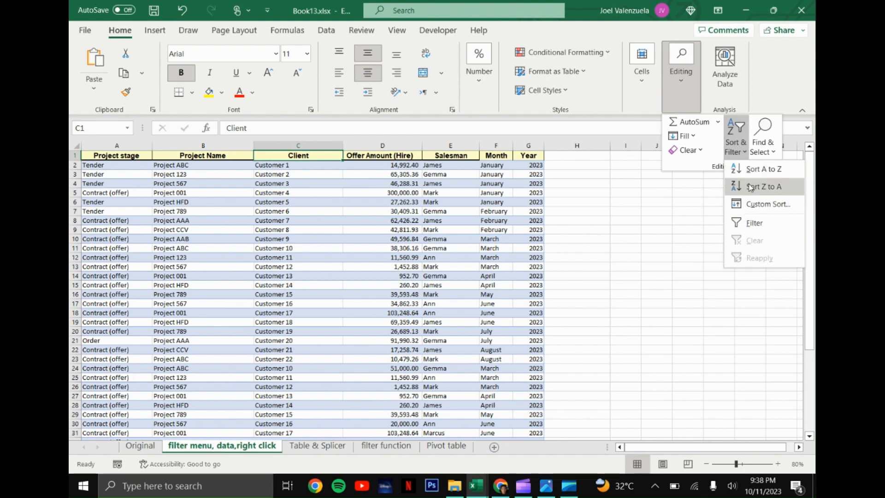
pyautogui.click(754, 225)
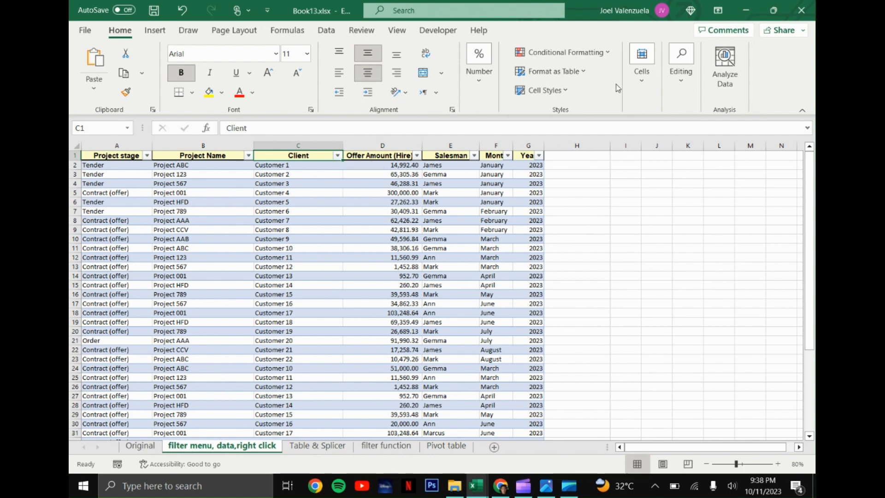
pyautogui.click(681, 64)
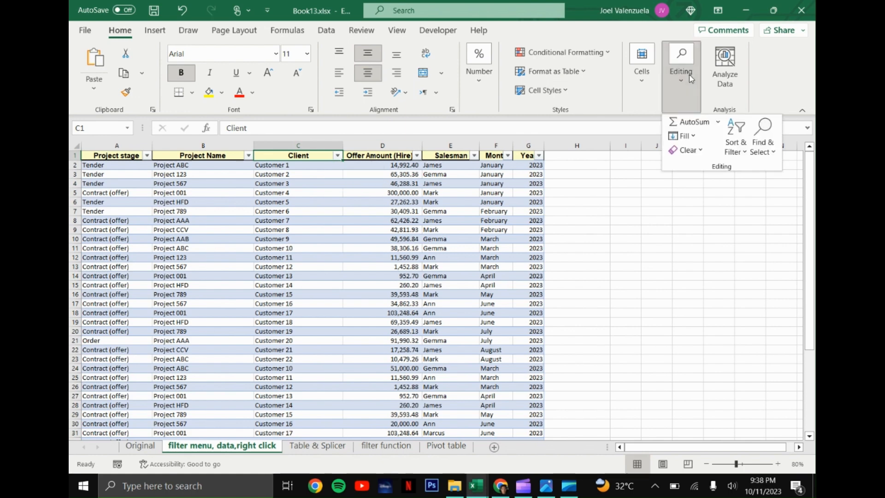
pyautogui.click(737, 138)
pyautogui.click(754, 223)
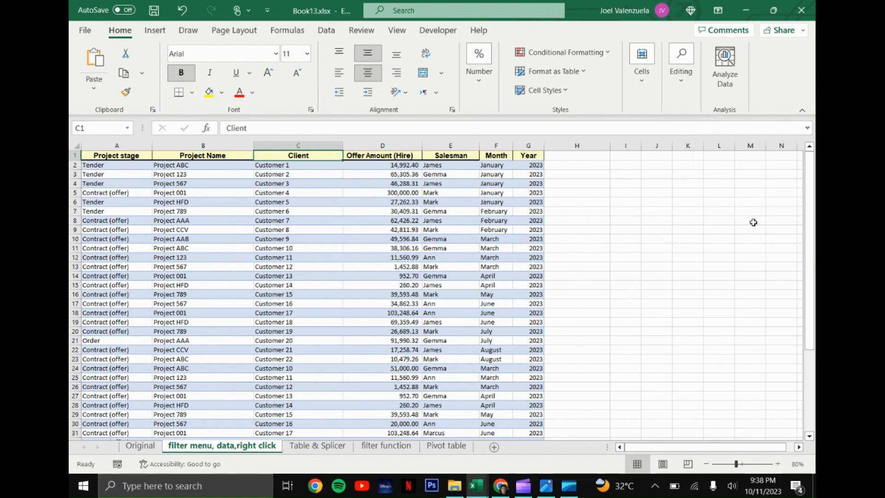
# Toggle the header row's filter buttons on and off again using the Data Filter command.
pyautogui.click(322, 31)
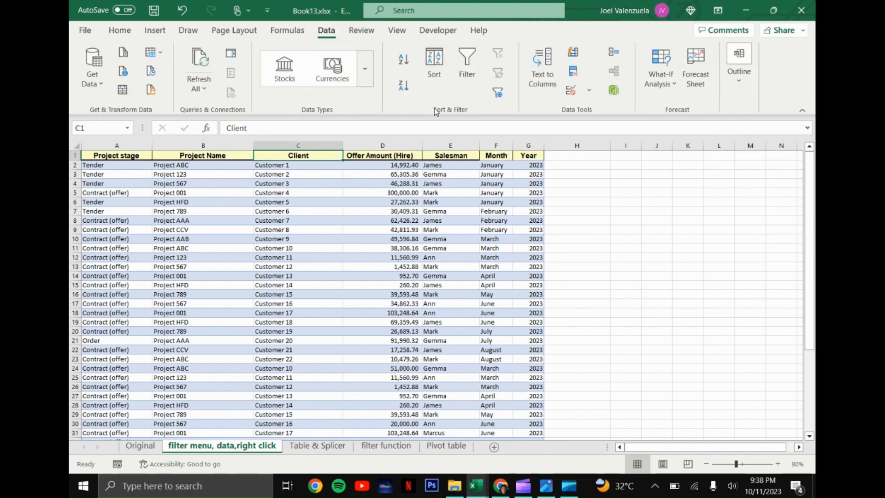
pyautogui.click(471, 73)
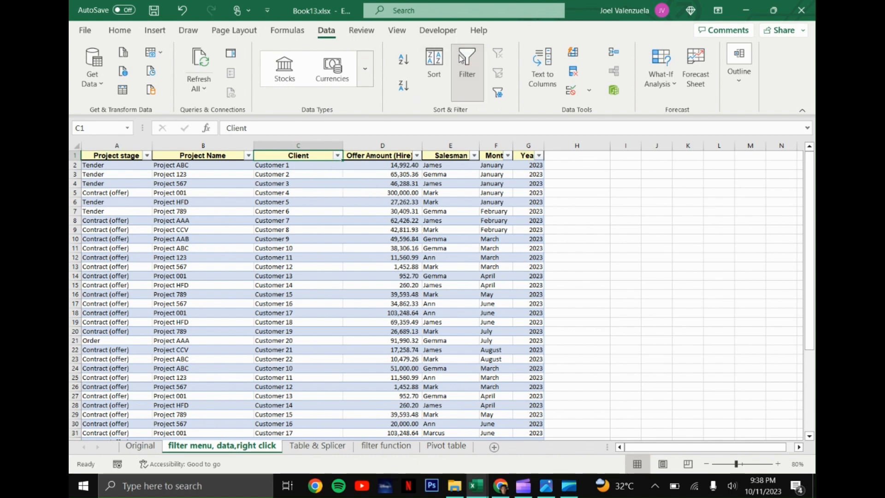
pyautogui.hotkey('ctrl', 'shift', 'l')
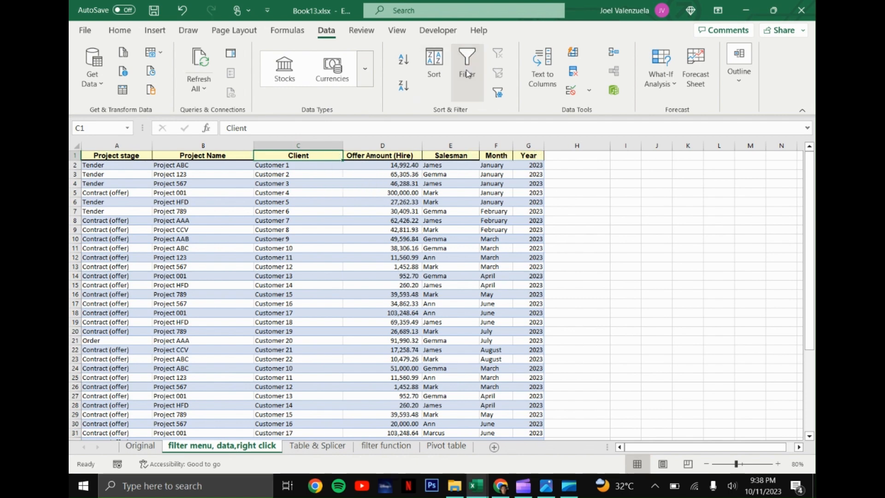
# Filter the list by the selected Client header cell's value, remove that filter, and toggle the header filter buttons on and off.
pyautogui.rightClick(325, 159)
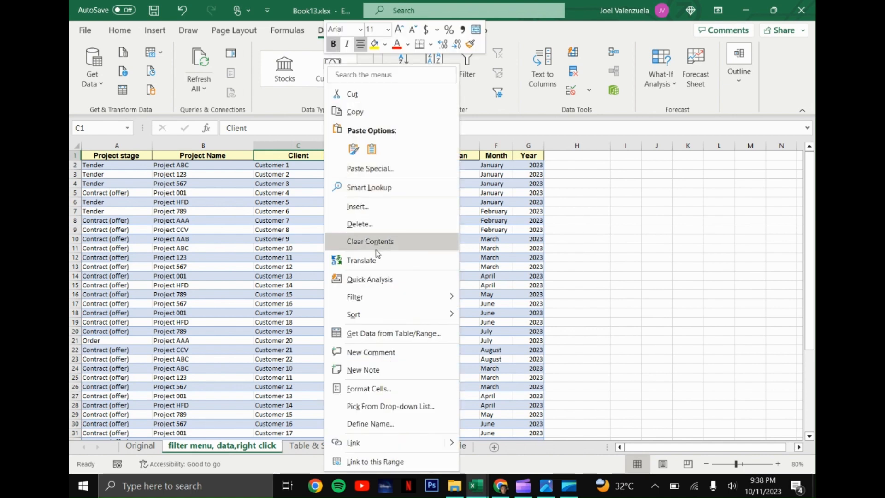
pyautogui.moveTo(391, 301)
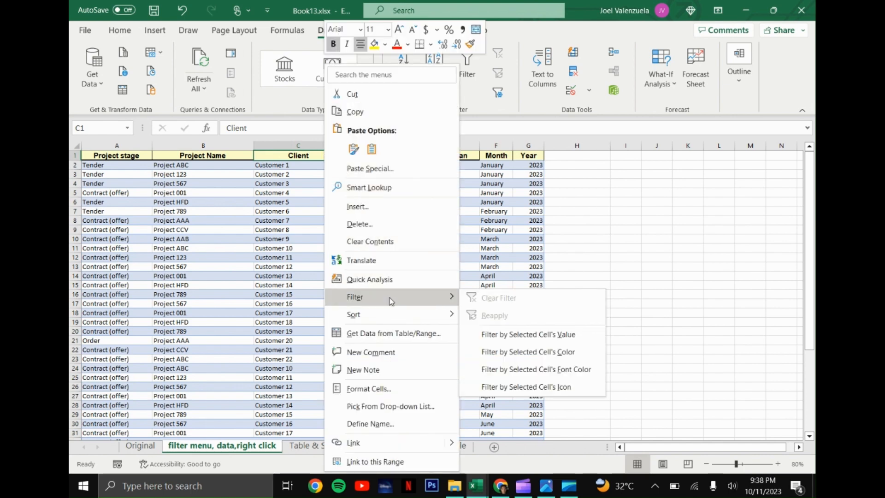
pyautogui.click(504, 338)
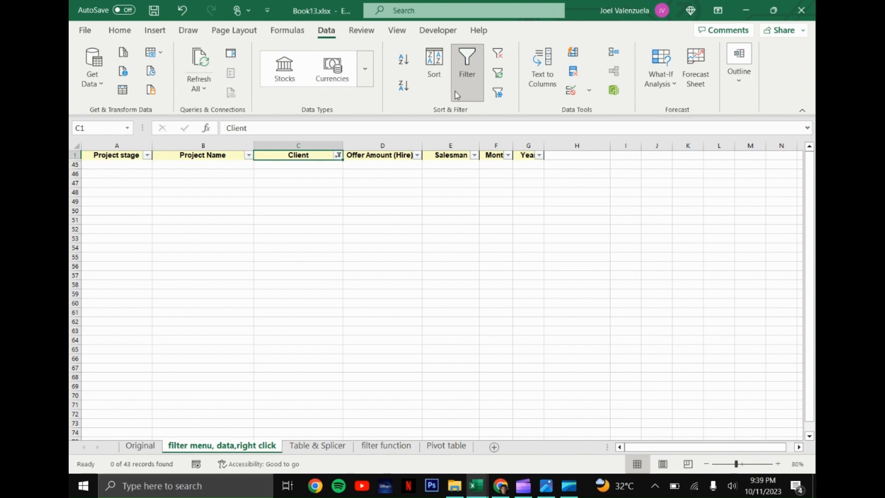
pyautogui.click(466, 81)
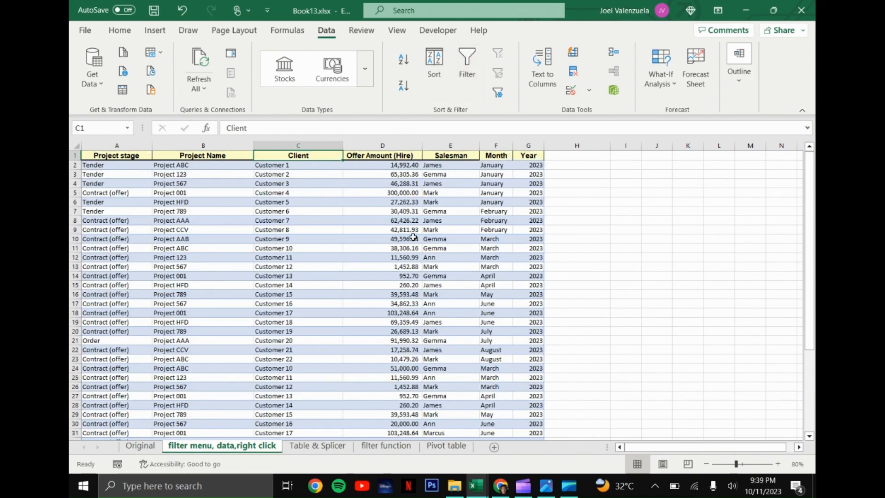
pyautogui.click(471, 73)
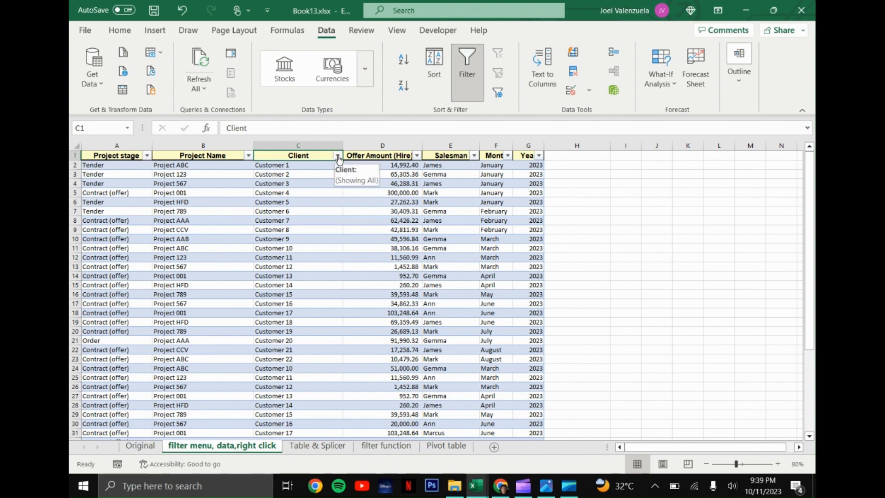
pyautogui.click(471, 80)
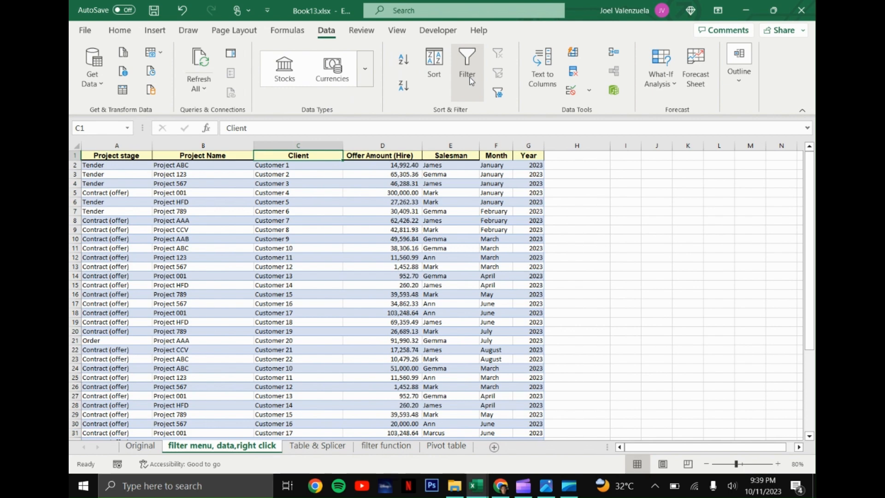
# On the Table & Splicer sheet, convert the range A1:G44 into a table with headers.
pyautogui.click(318, 450)
pyautogui.click(133, 180)
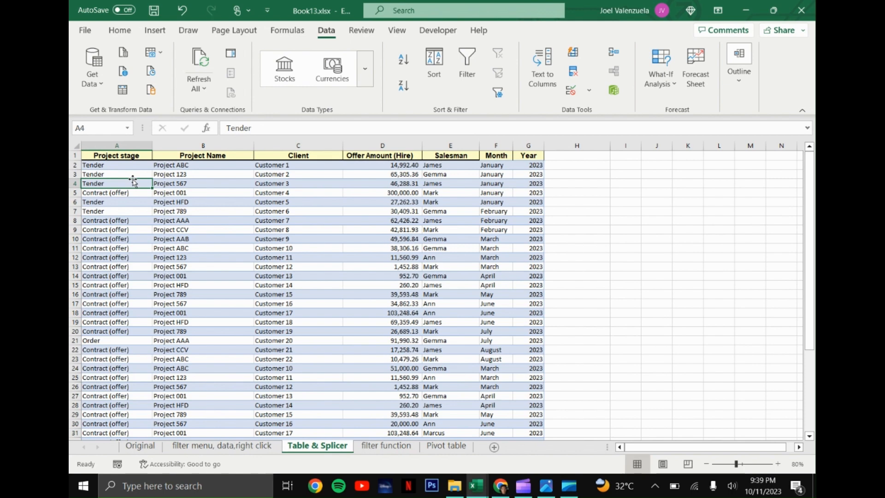
pyautogui.hotkey('ctrl', 't')
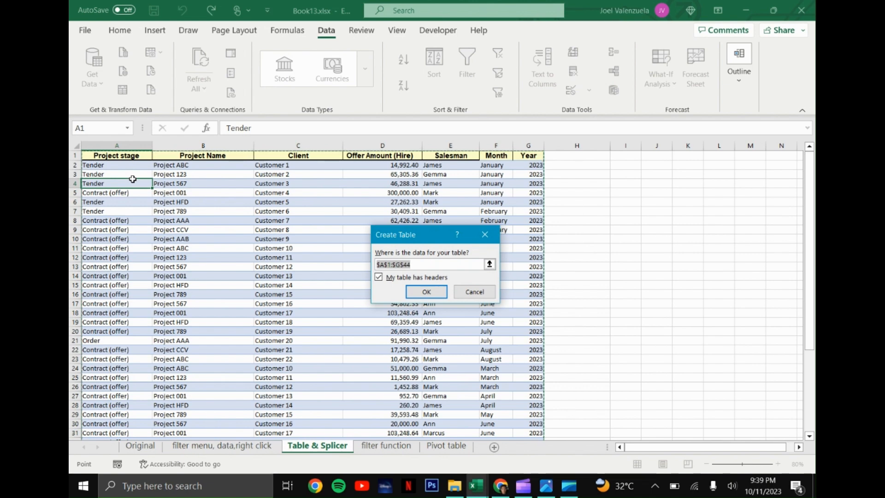
pyautogui.scroll(-2, 158, 252)
pyautogui.scroll(-5, 158, 251)
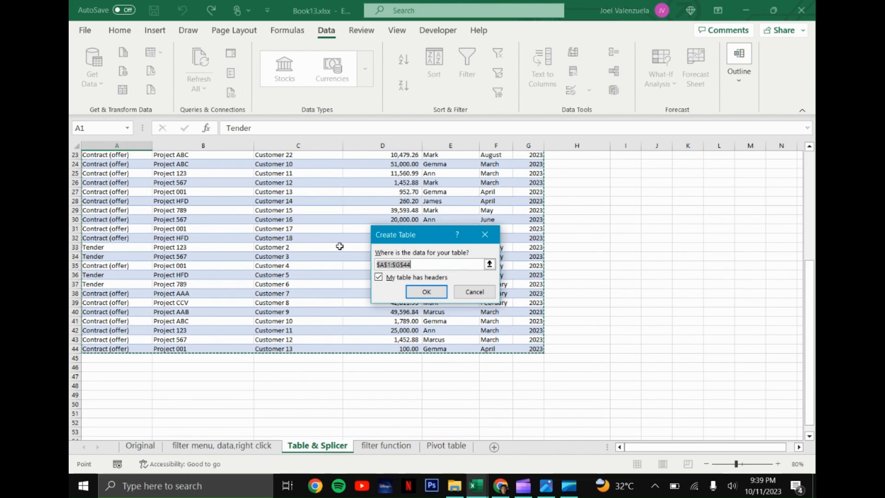
pyautogui.click(425, 292)
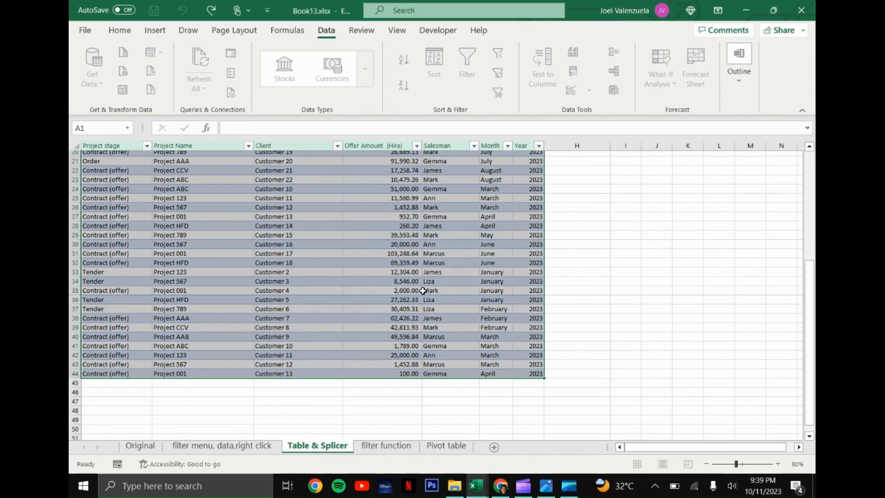
pyautogui.scroll(7, 337, 278)
pyautogui.scroll(1, 338, 278)
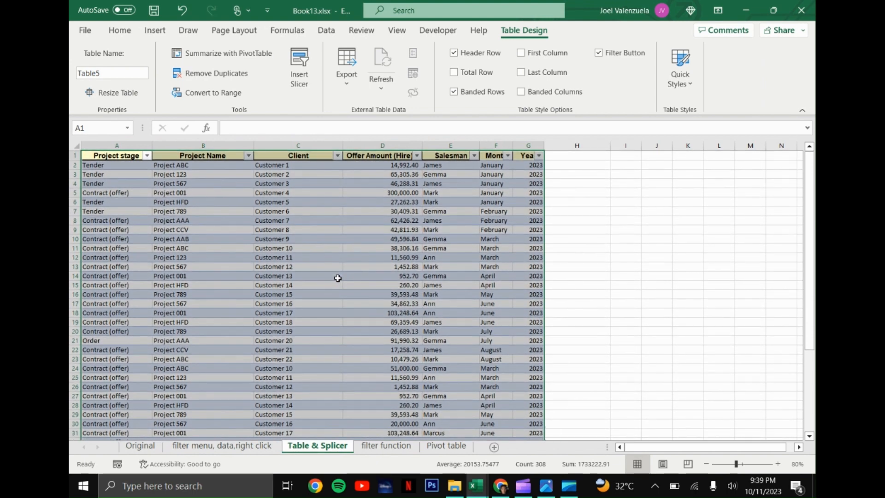
# Toggle the table's Filter Button option off and on, leaving the header filter buttons hidden.
pyautogui.click(338, 278)
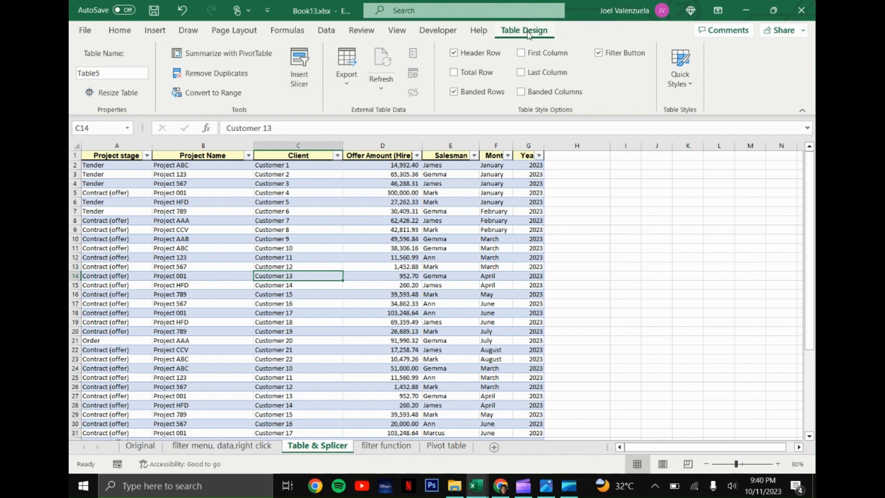
pyautogui.click(600, 55)
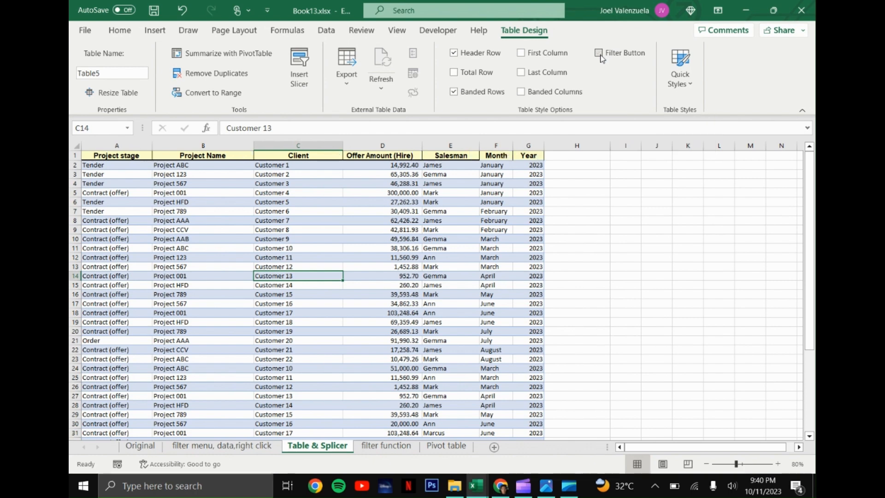
pyautogui.click(599, 54)
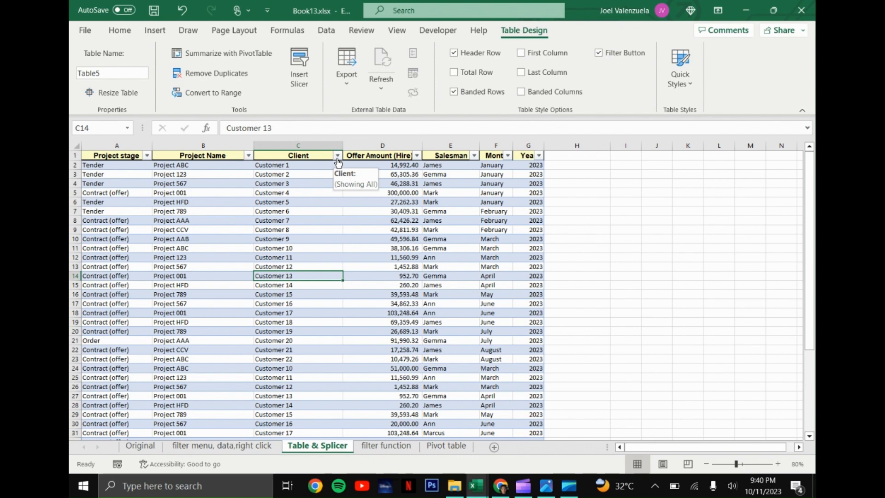
pyautogui.click(297, 222)
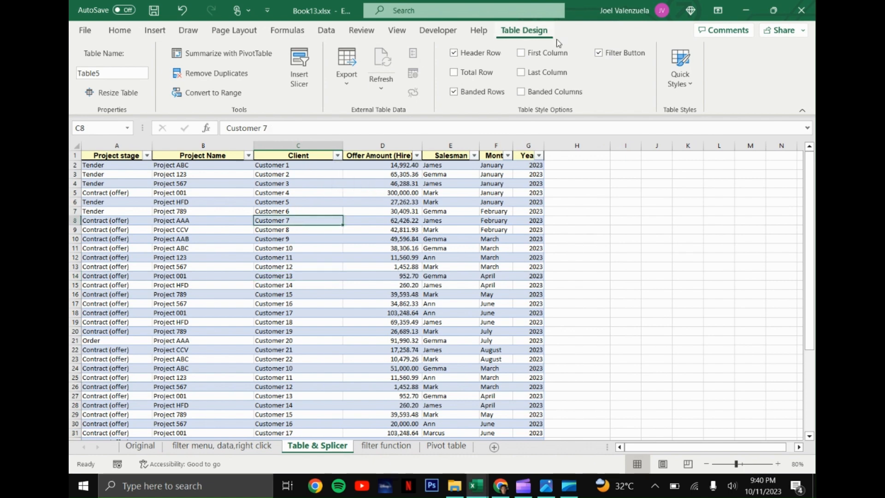
pyautogui.click(598, 53)
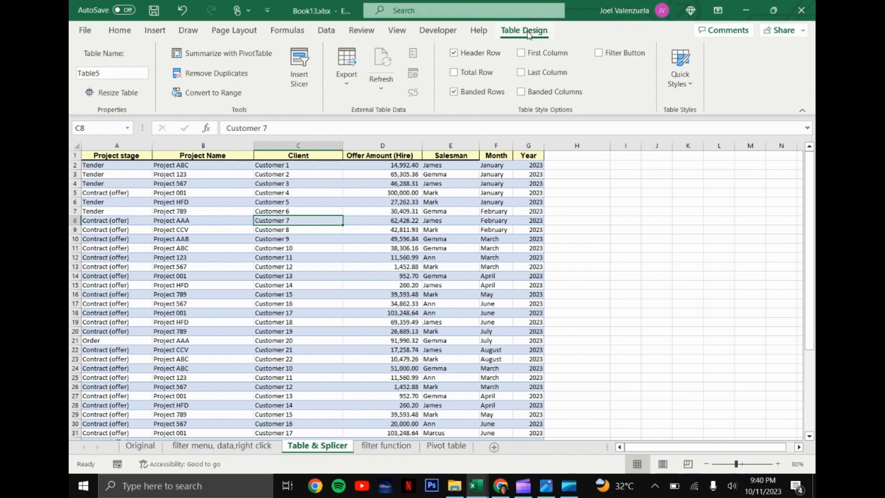
# Insert a slicer for the Salesman field and place it beside the table, just past the Year column.
pyautogui.click(303, 70)
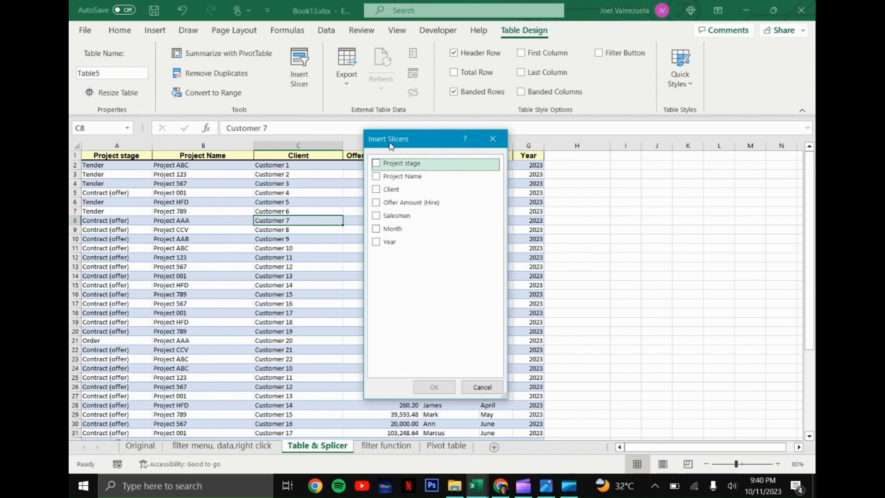
pyautogui.click(378, 216)
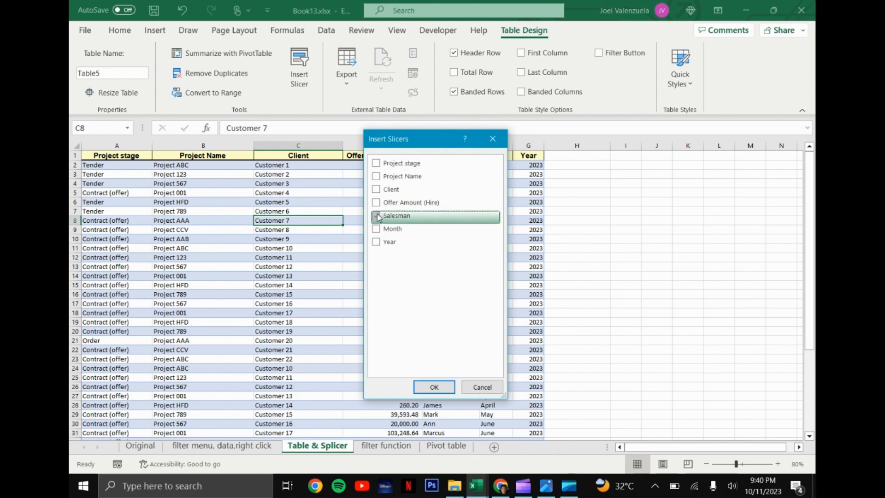
pyautogui.click(437, 387)
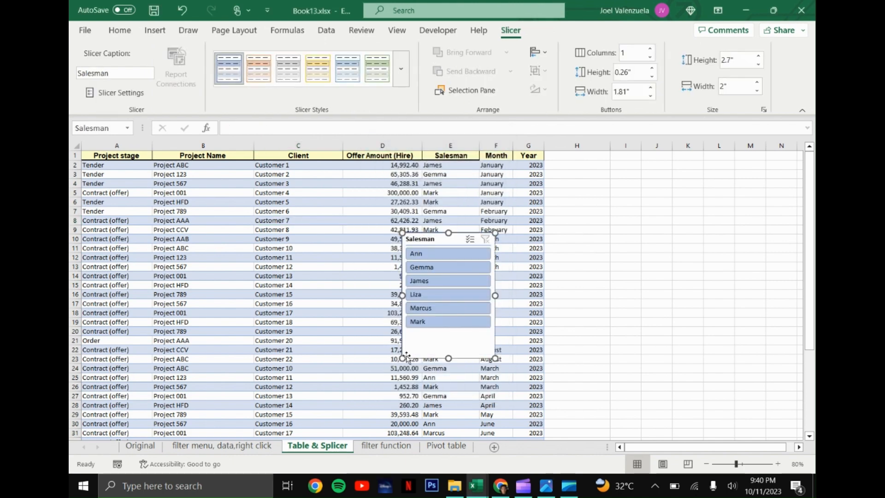
pyautogui.moveTo(433, 240); pyautogui.dragTo(588, 161)
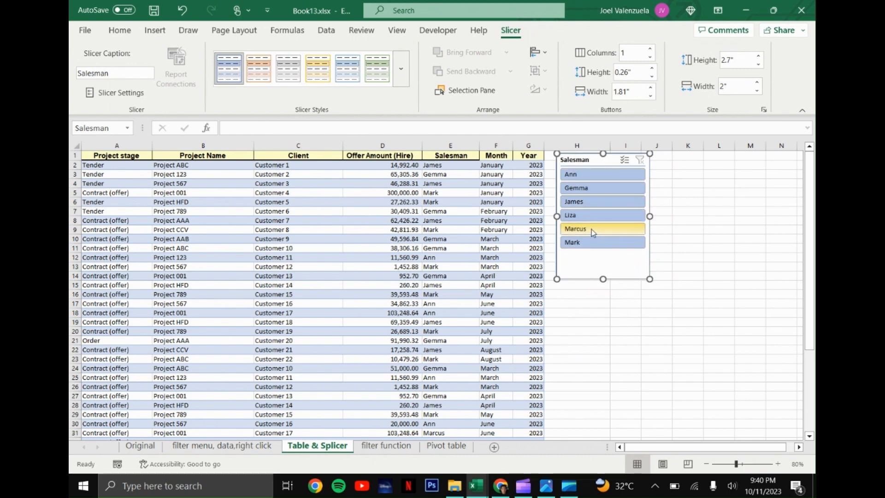
# Use the slicer to filter the table by the fourth salesman, the first one, and the first two together, and clear the slicer filter.
pyautogui.click(578, 215)
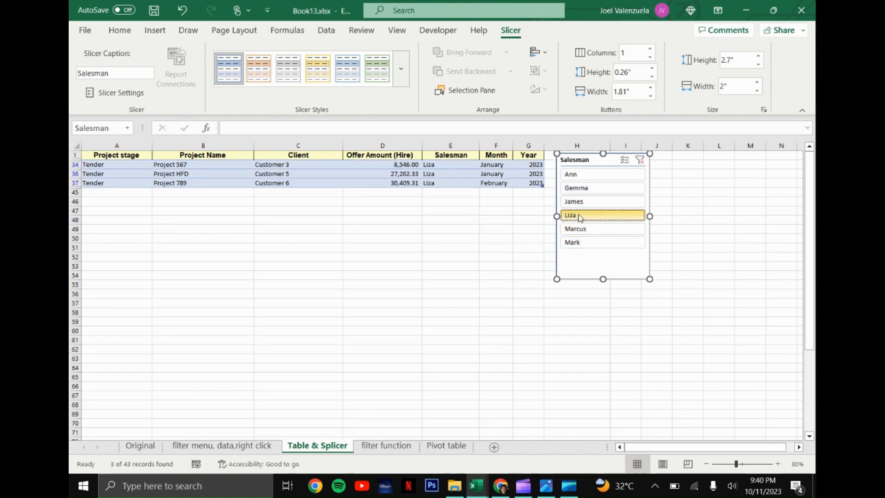
pyautogui.click(596, 176)
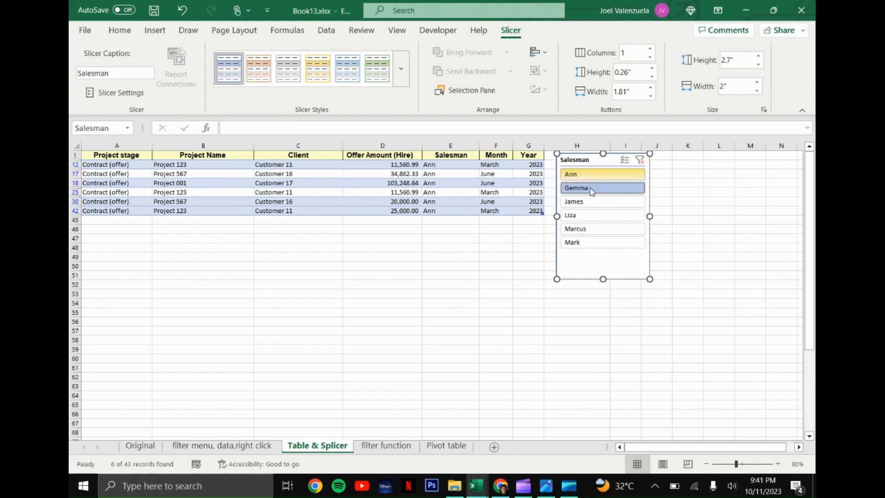
pyautogui.keyDown('ctrl'); pyautogui.click(593, 190); pyautogui.keyUp('ctrl')
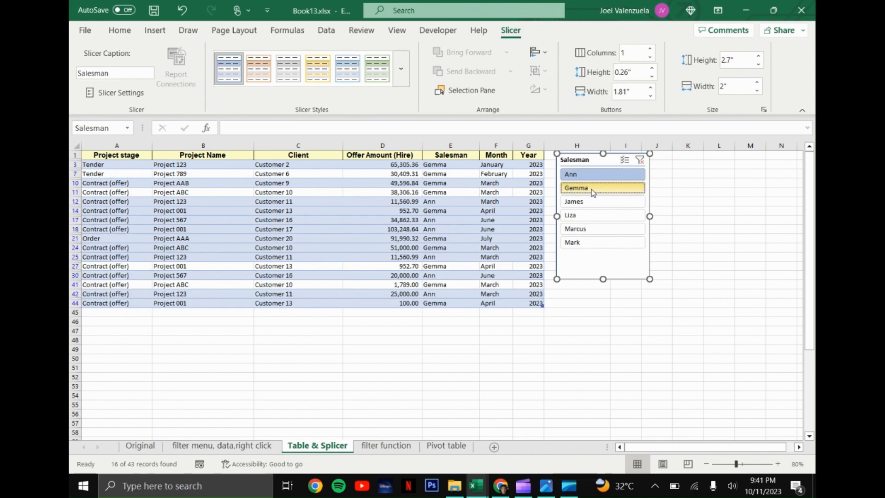
pyautogui.click(640, 161)
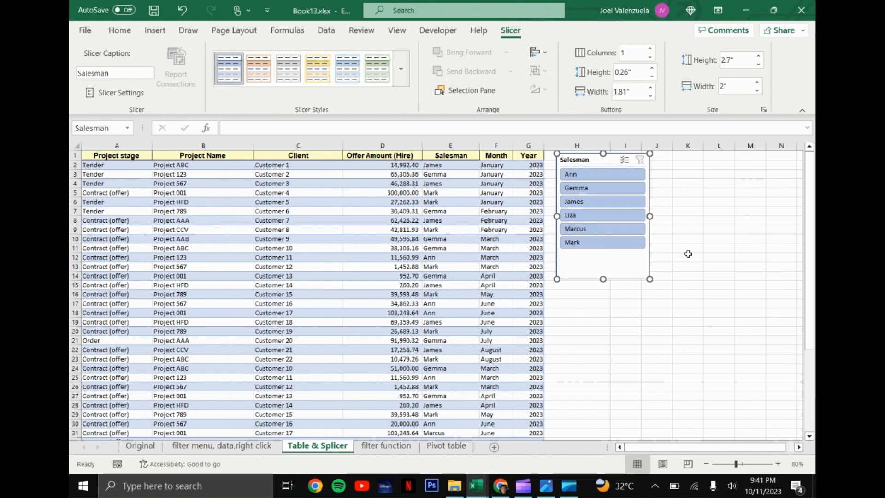
pyautogui.click(625, 331)
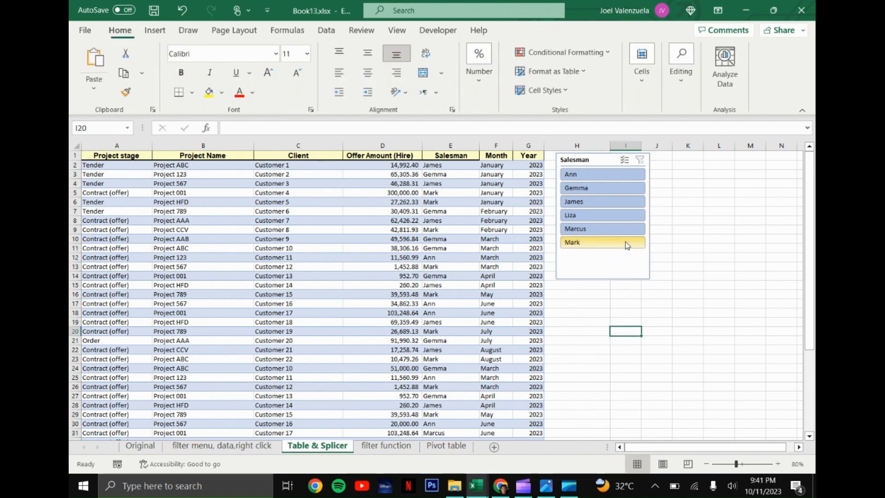
pyautogui.click(606, 257)
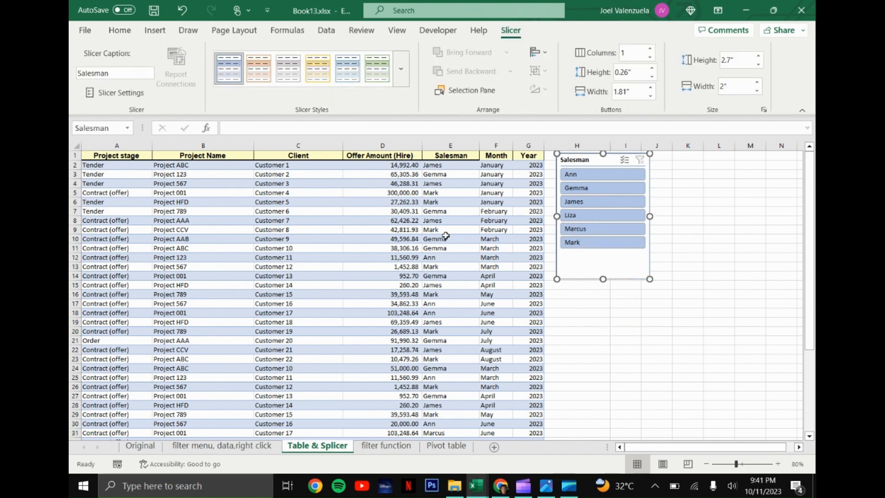
pyautogui.click(445, 236)
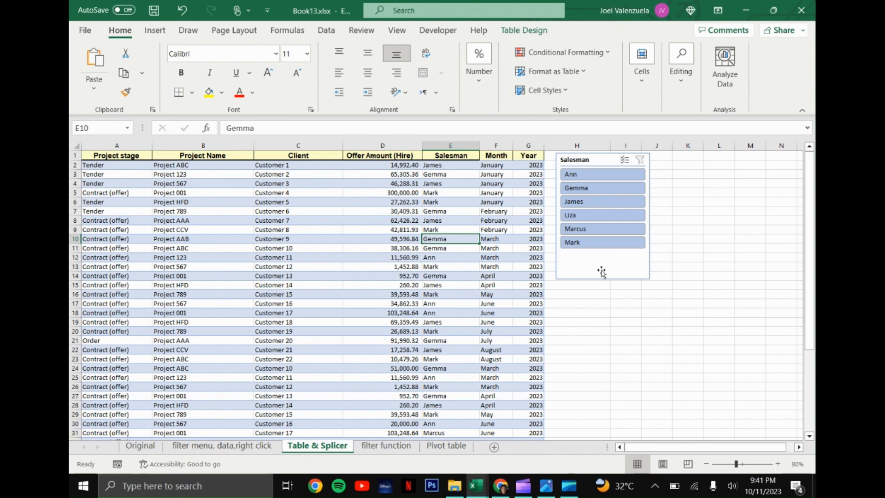
# On the filter function sheet, start a FILTER formula in cell A2 with Original!A2:G44 as the array.
pyautogui.click(384, 445)
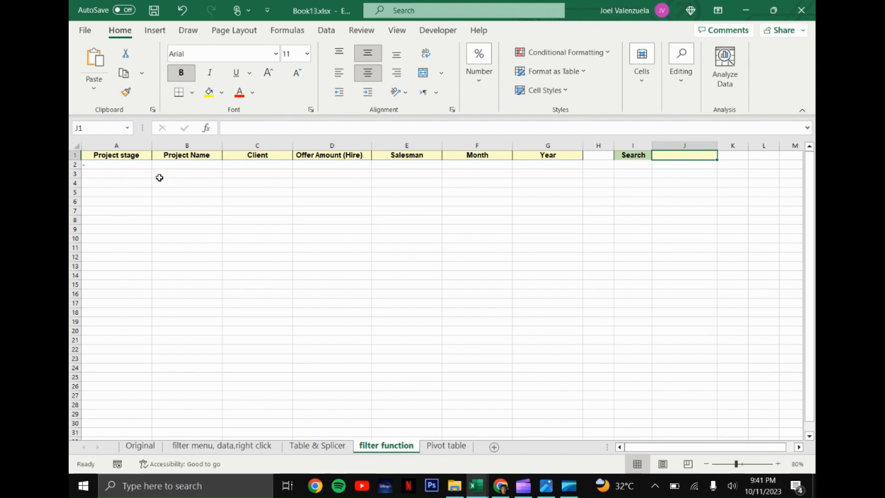
pyautogui.click(134, 166)
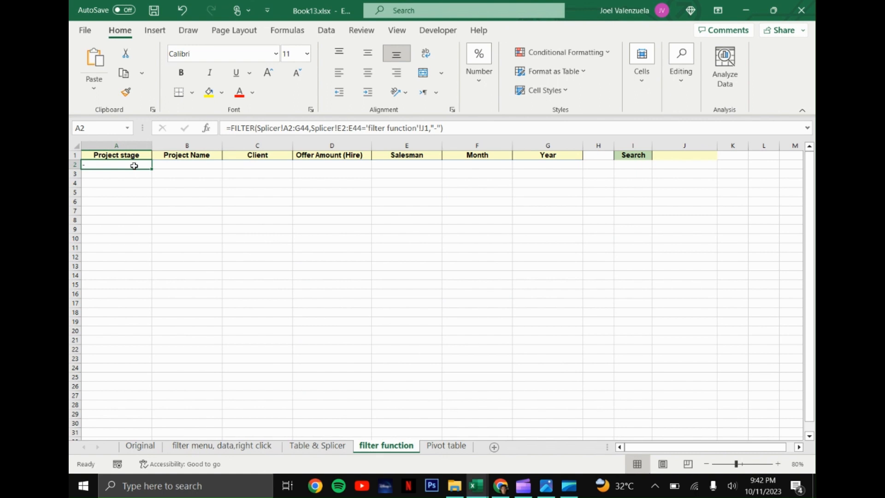
pyautogui.write('=FILTER')
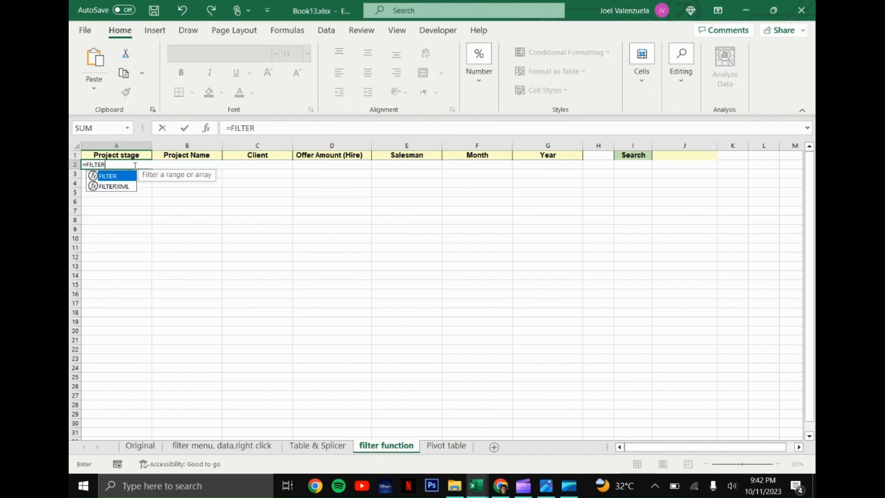
pyautogui.write('(')
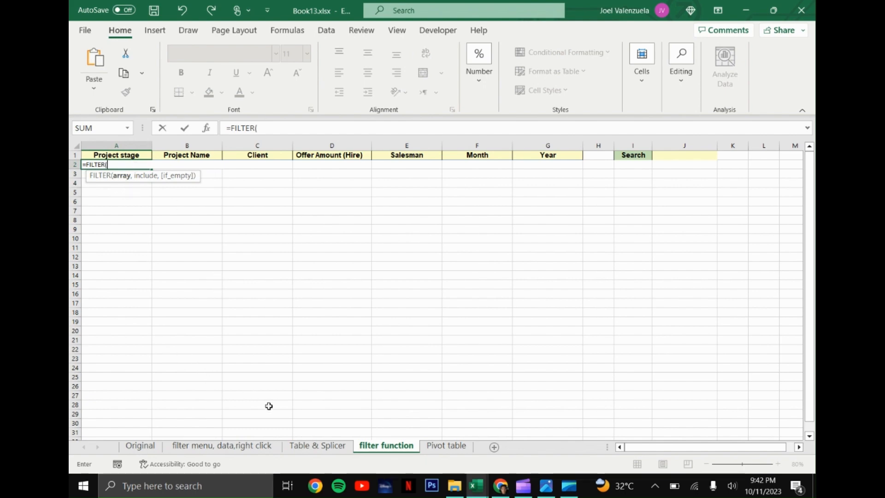
pyautogui.click(143, 446)
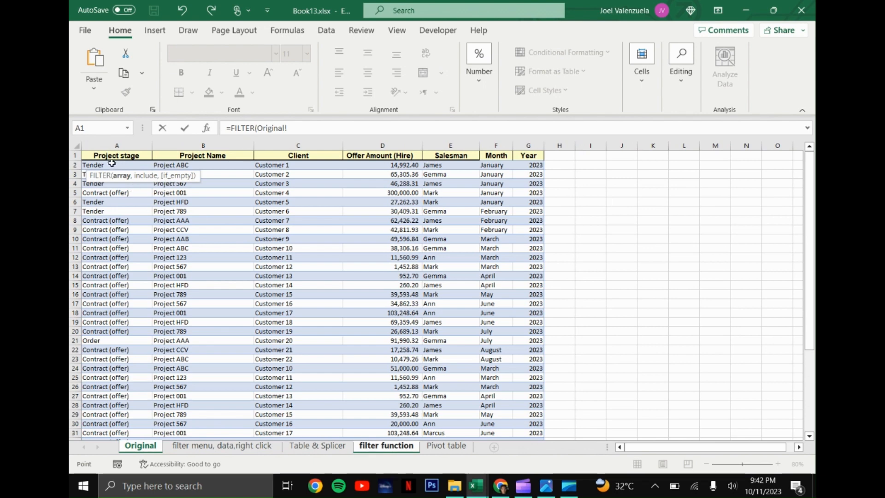
pyautogui.moveTo(112, 163); pyautogui.dragTo(551, 467)
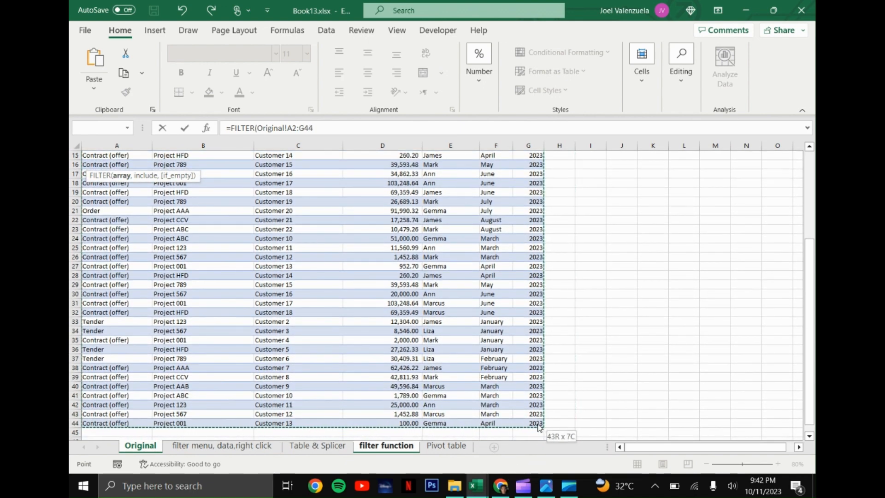
pyautogui.moveTo(538, 427); pyautogui.dragTo(538, 423)
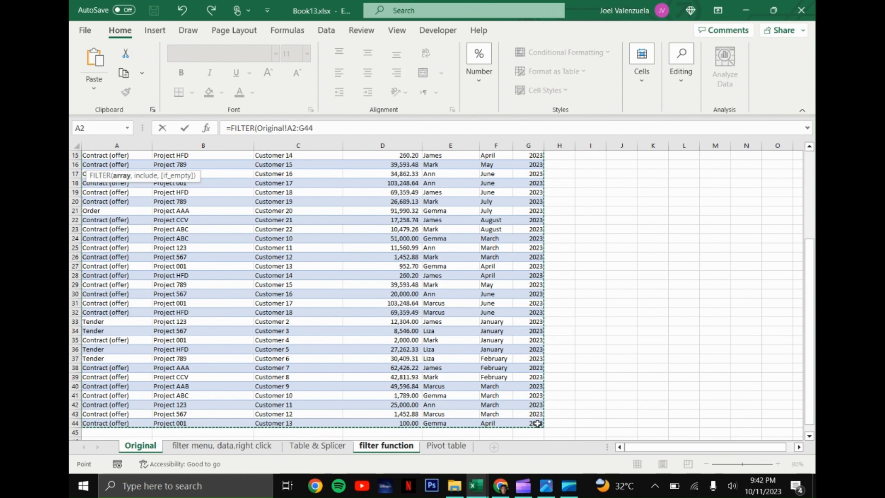
pyautogui.write(',')
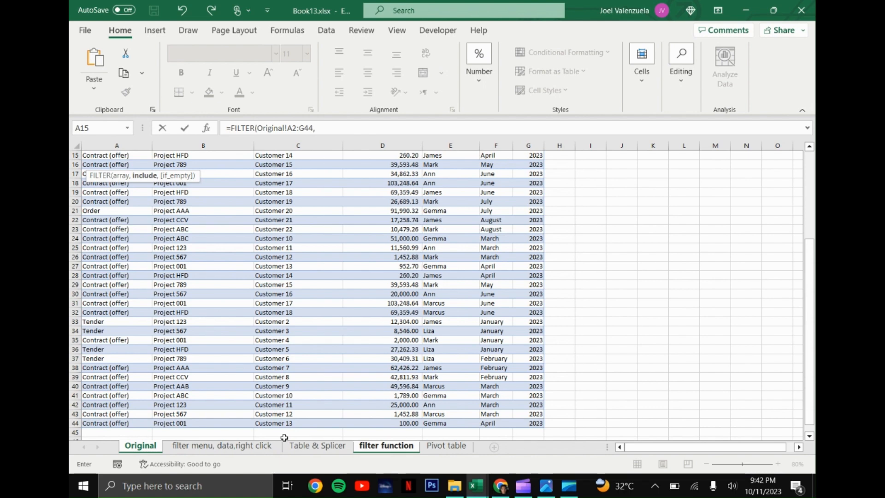
# Set the formula's include condition so that the salesman range Original!E2:E44 equals search cell J1 on the filter function sheet.
pyautogui.scroll(5, 351, 235)
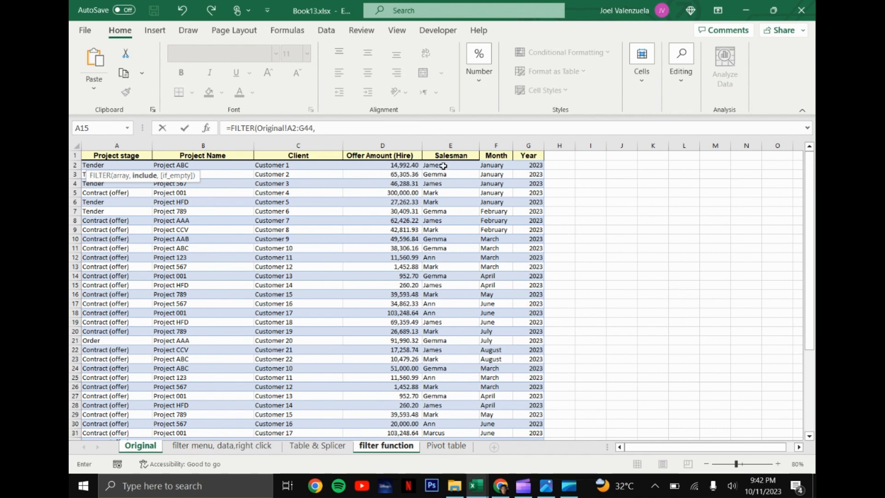
pyautogui.moveTo(444, 166); pyautogui.dragTo(456, 425)
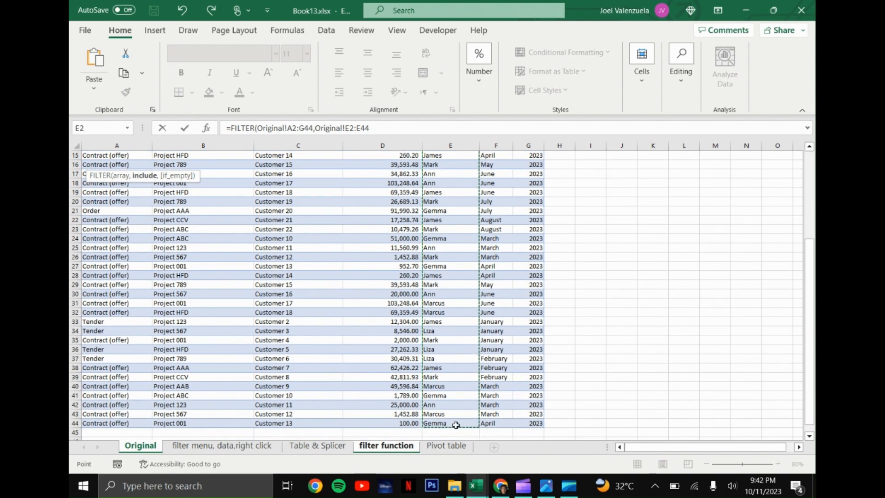
pyautogui.write('=')
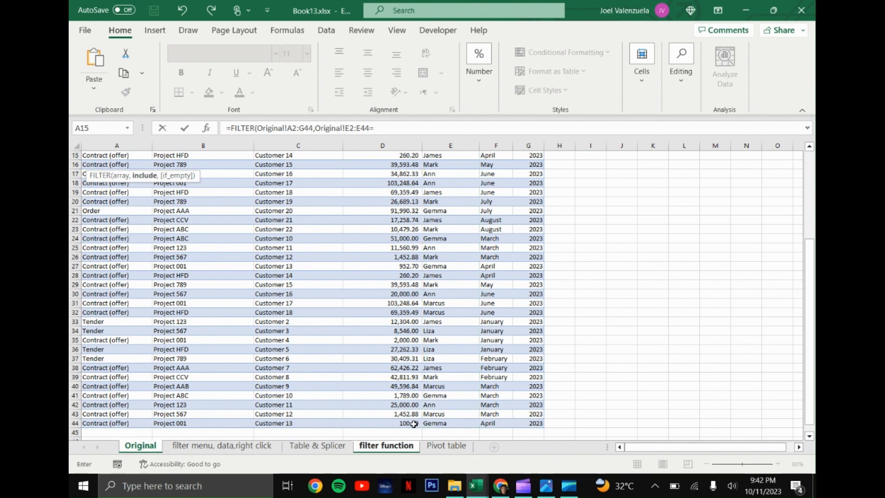
pyautogui.click(401, 448)
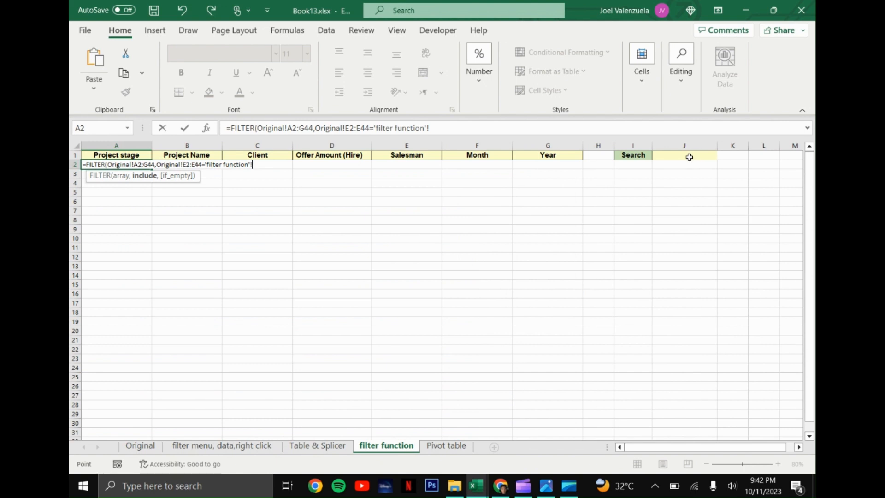
pyautogui.click(688, 158)
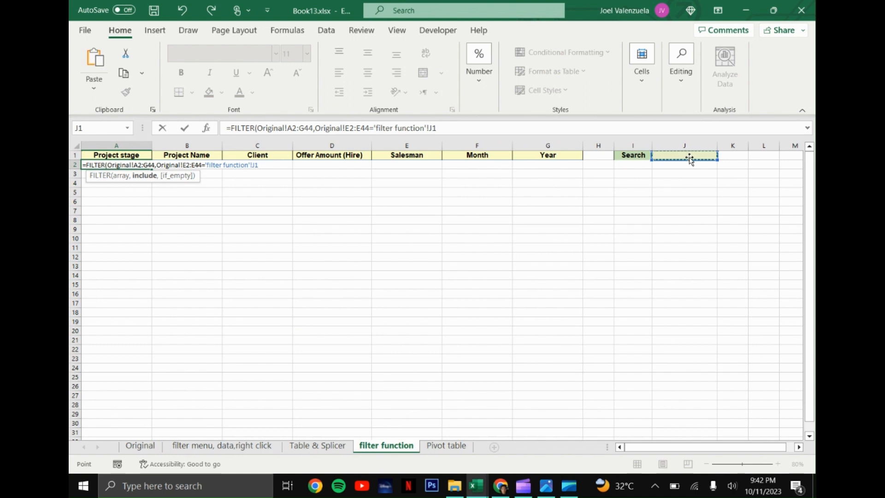
# Complete the FILTER formula with "NO DATA" as the if_empty value and select its cell to check it.
pyautogui.write(',')
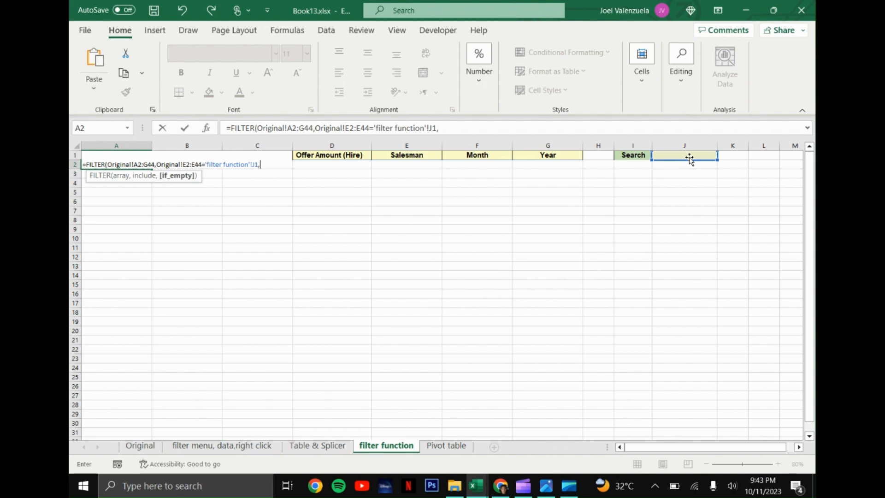
pyautogui.write('"NO DATA"')
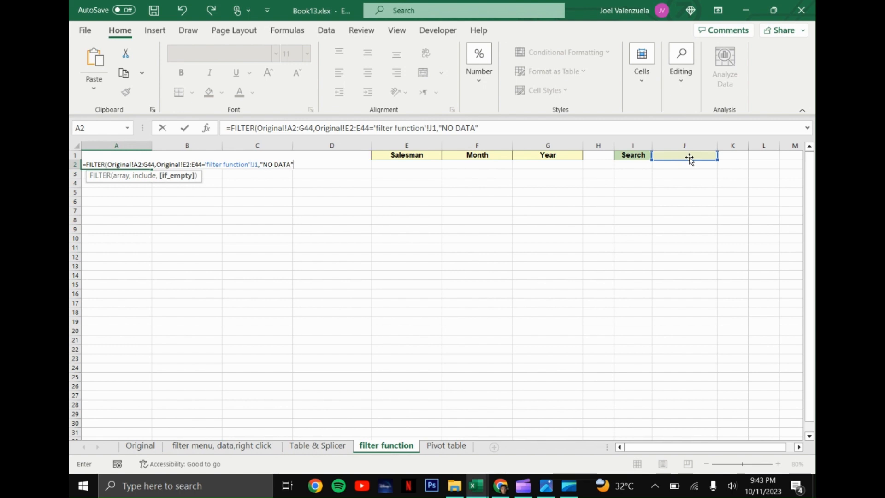
pyautogui.write(')')
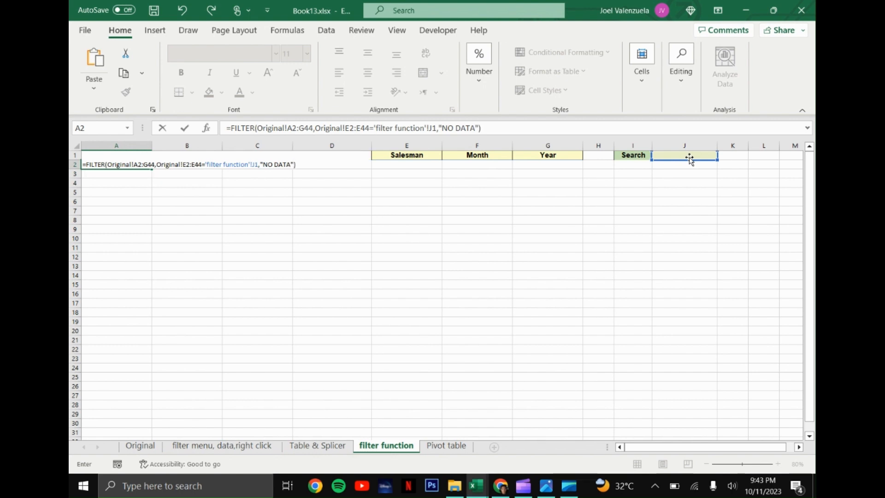
pyautogui.press('Return')
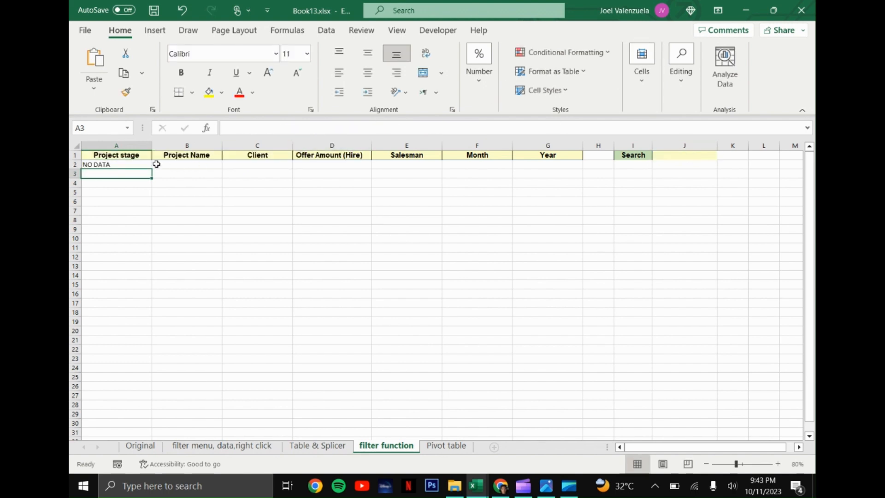
pyautogui.click(135, 163)
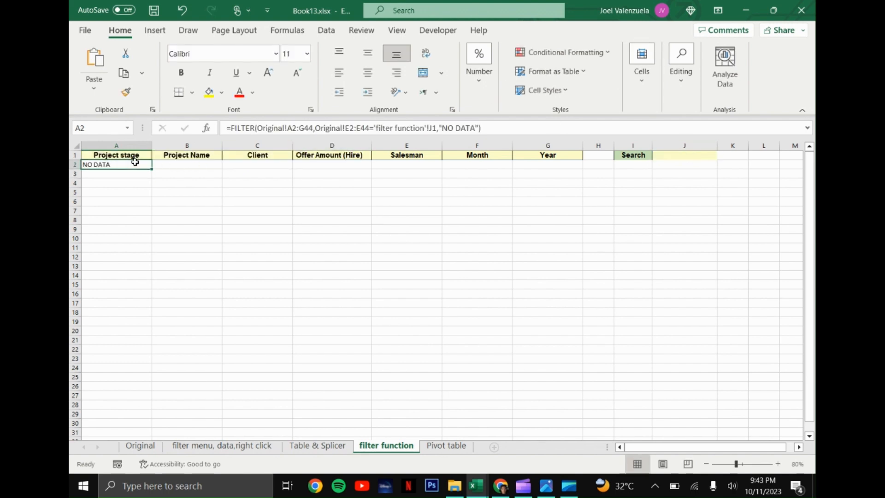
# Filter the results by entering the fourth and then the fifth salesman of the slicer list in search cell J1.
pyautogui.click(692, 158)
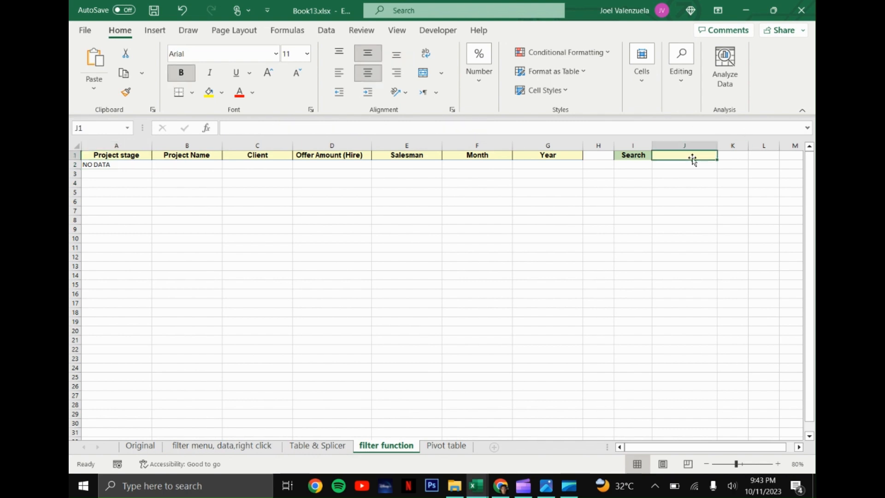
pyautogui.write('LIZA')
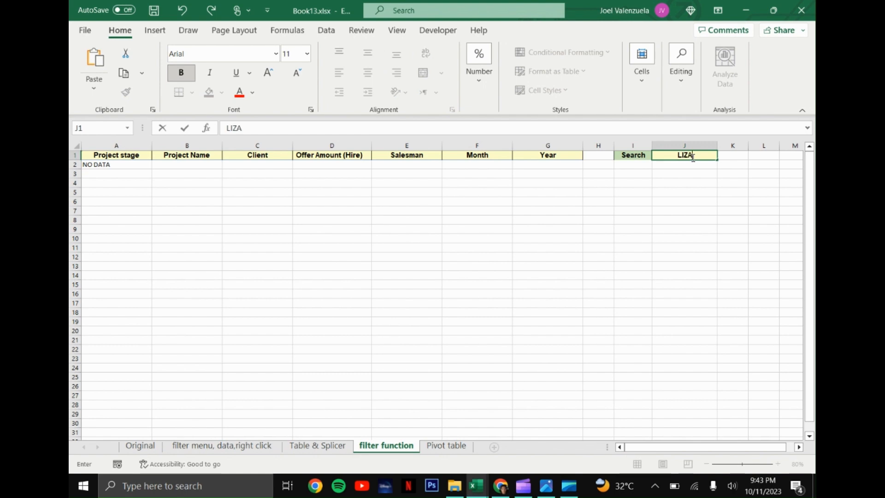
pyautogui.press('Return')
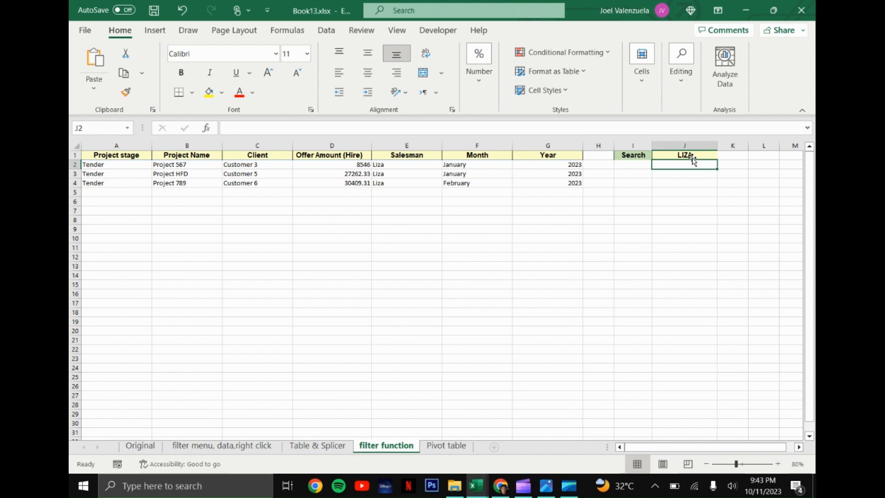
pyautogui.click(682, 155)
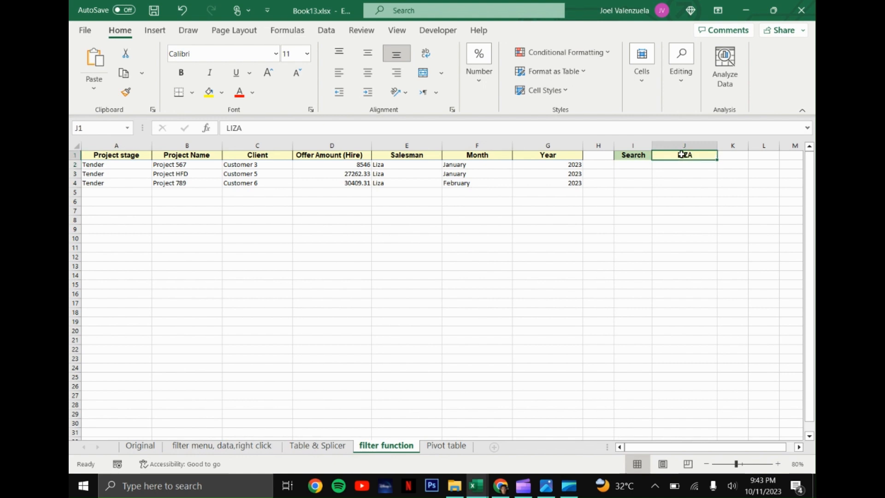
pyautogui.write('MARCUS')
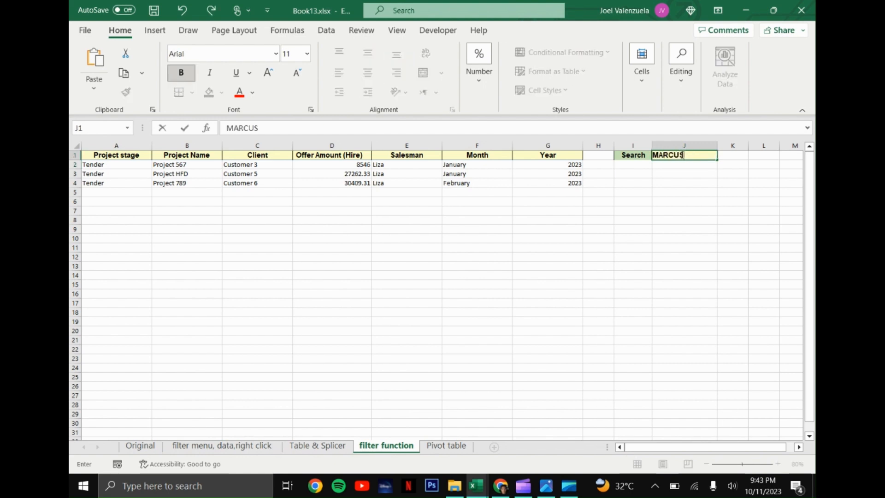
pyautogui.press('Return')
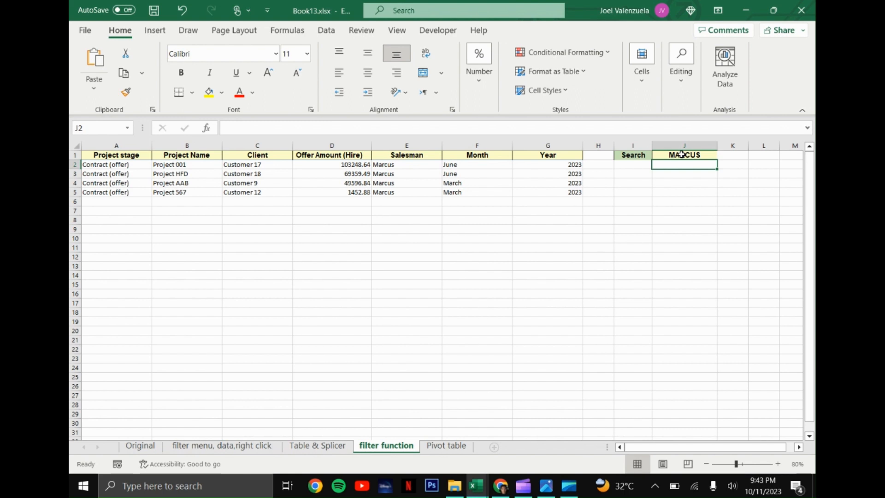
# Enter a name missing from the Salesman column in search cell J1 and check it against the Original sheet's records.
pyautogui.click(682, 154)
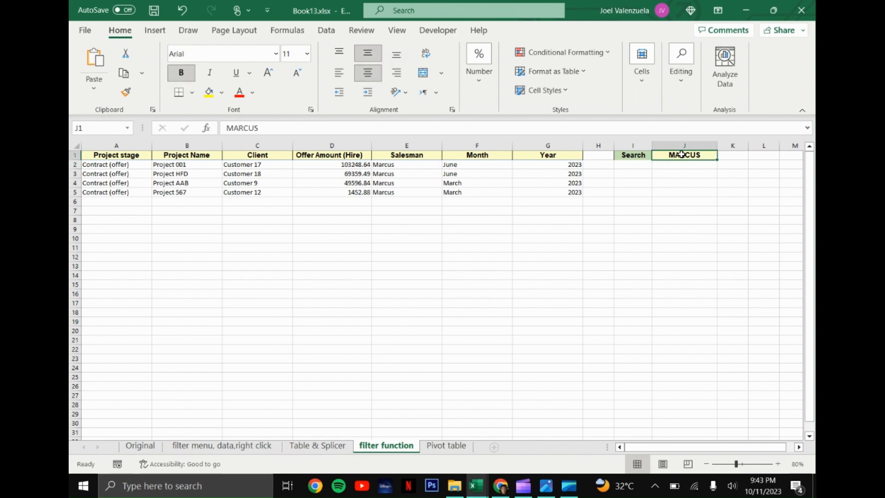
pyautogui.write('JOEL')
pyautogui.press('Return')
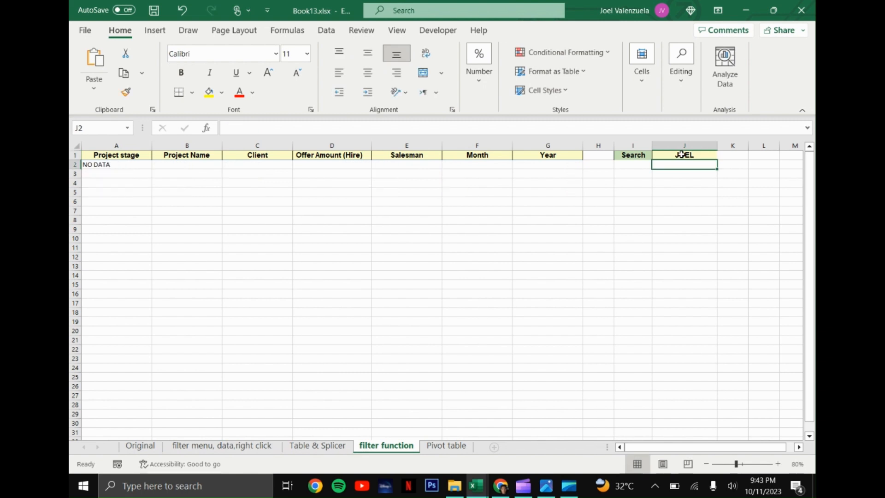
pyautogui.click(125, 165)
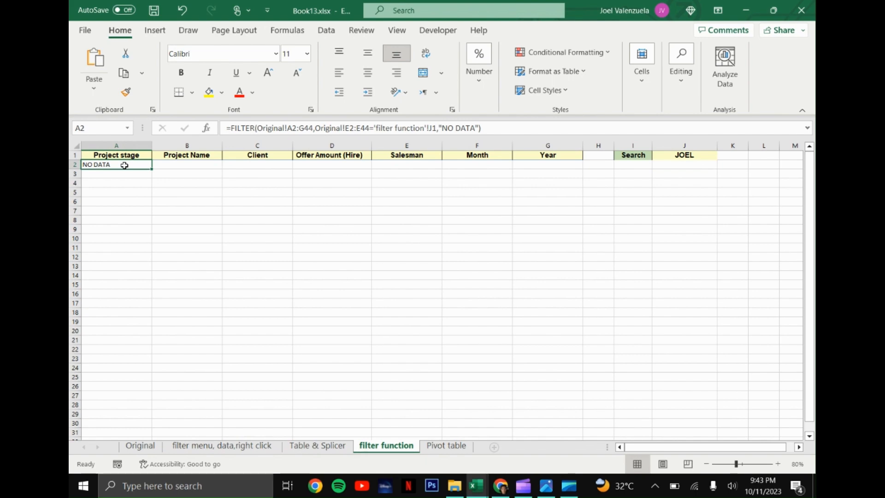
pyautogui.click(138, 446)
pyautogui.scroll(5, 361, 271)
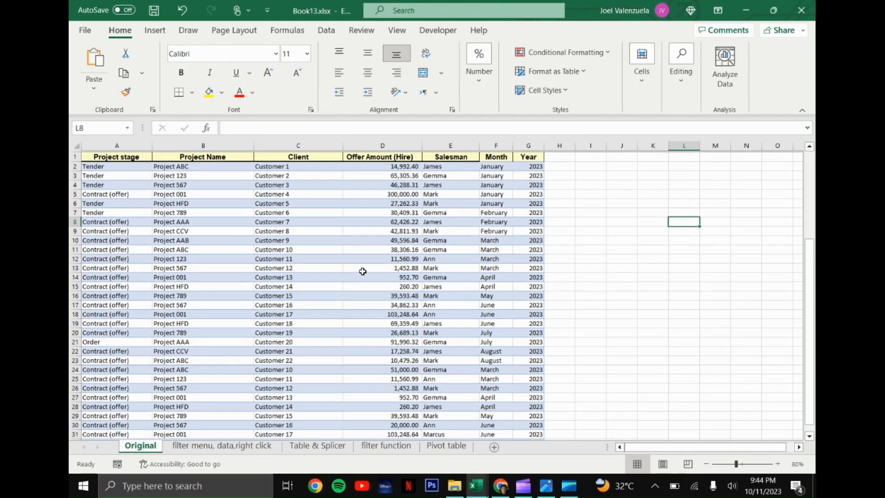
pyautogui.click(386, 446)
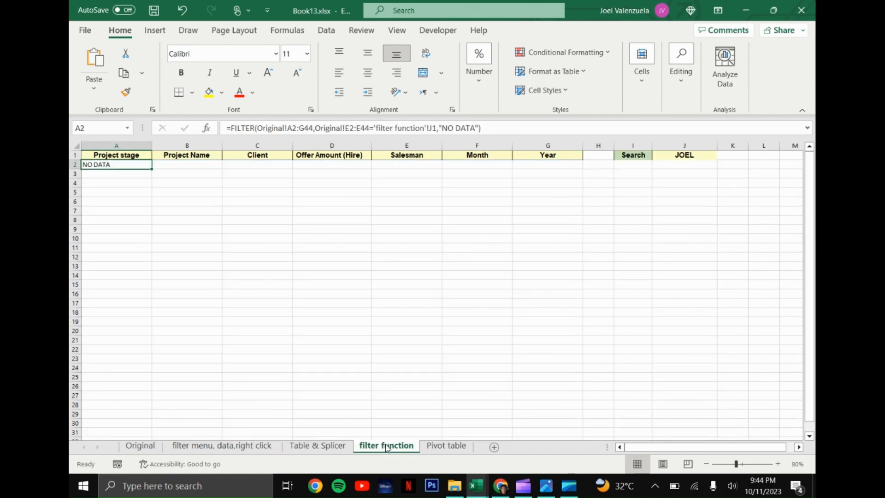
# Create a PivotTable from the Original sheet's range A1:G44, placed on the existing Pivot table sheet at cell A2.
pyautogui.click(441, 446)
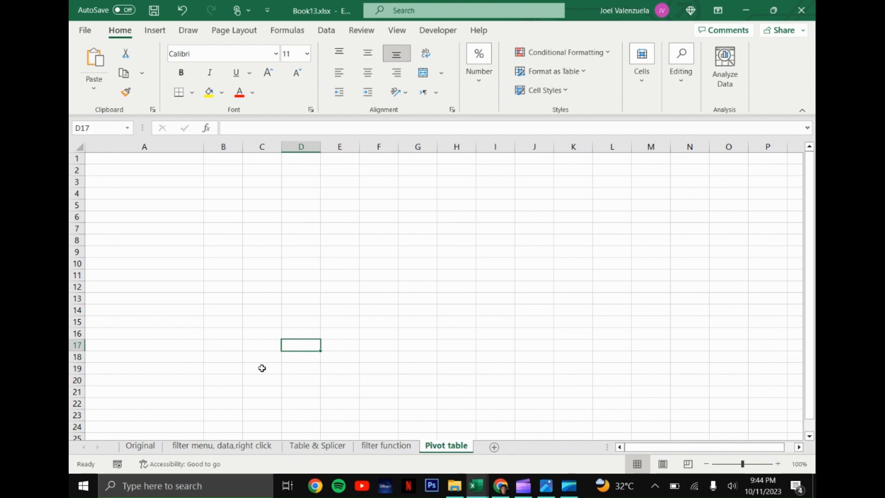
pyautogui.click(146, 447)
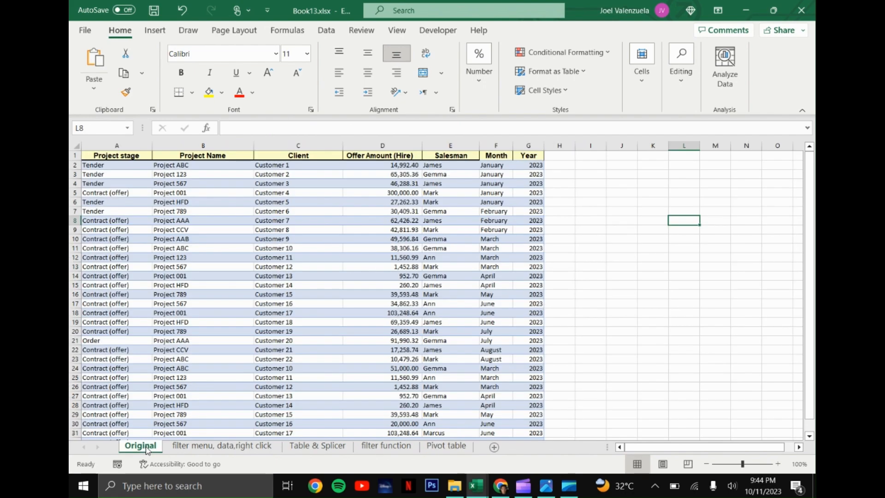
pyautogui.click(133, 156)
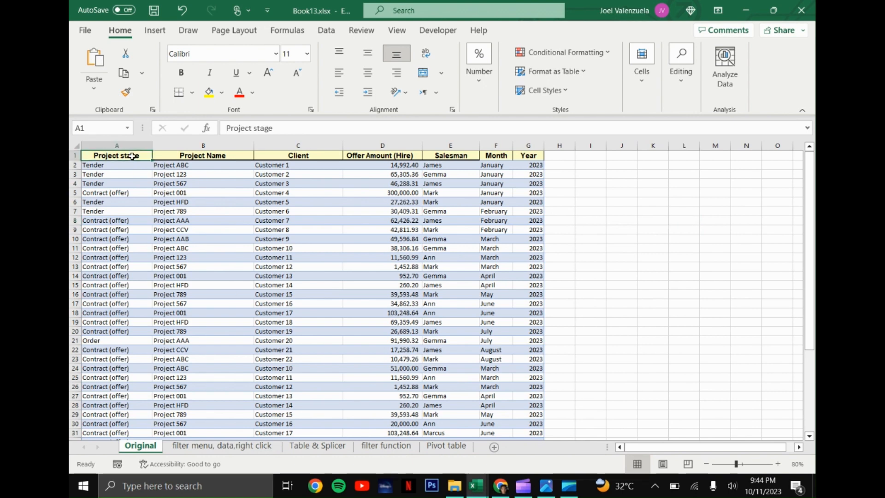
pyautogui.click(157, 31)
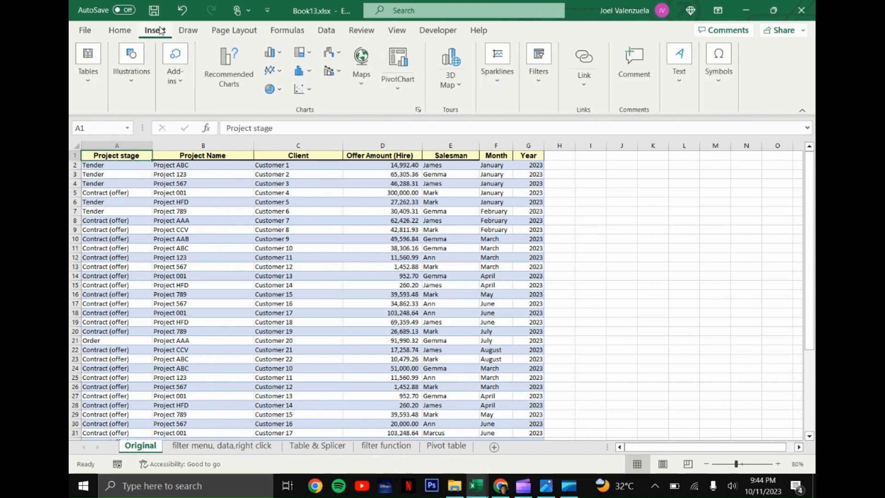
pyautogui.click(90, 88)
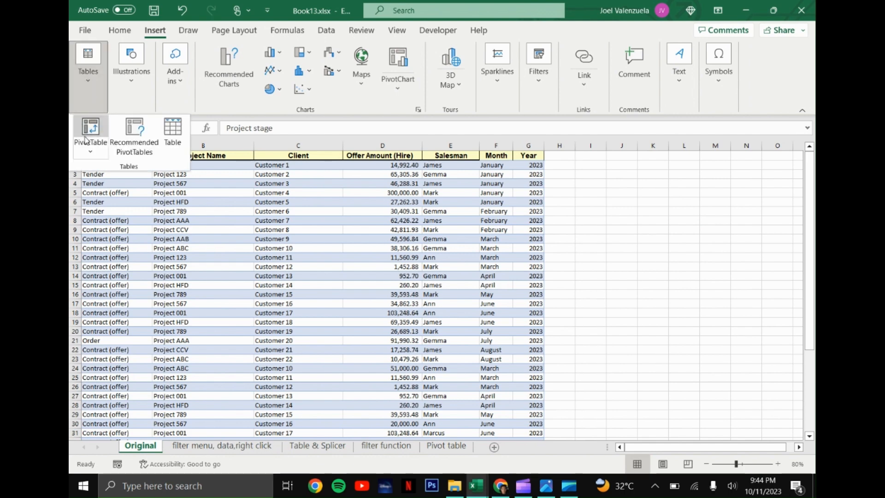
pyautogui.click(88, 133)
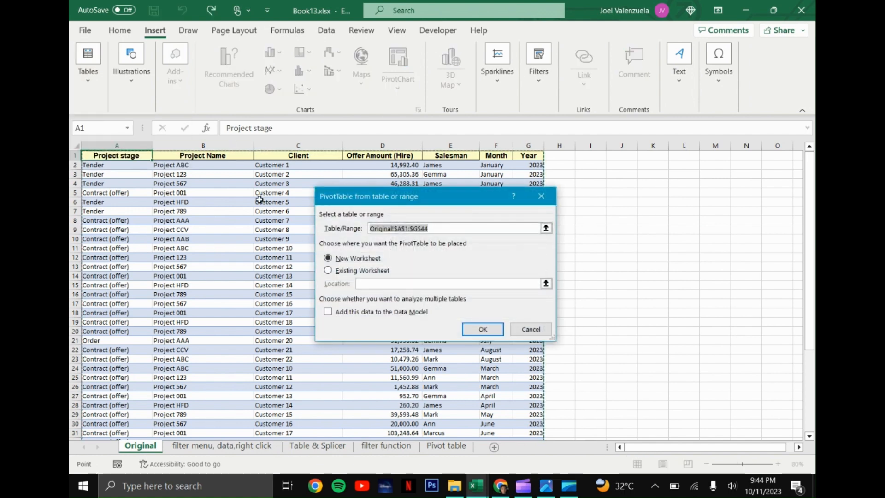
pyautogui.scroll(-5, 246, 306)
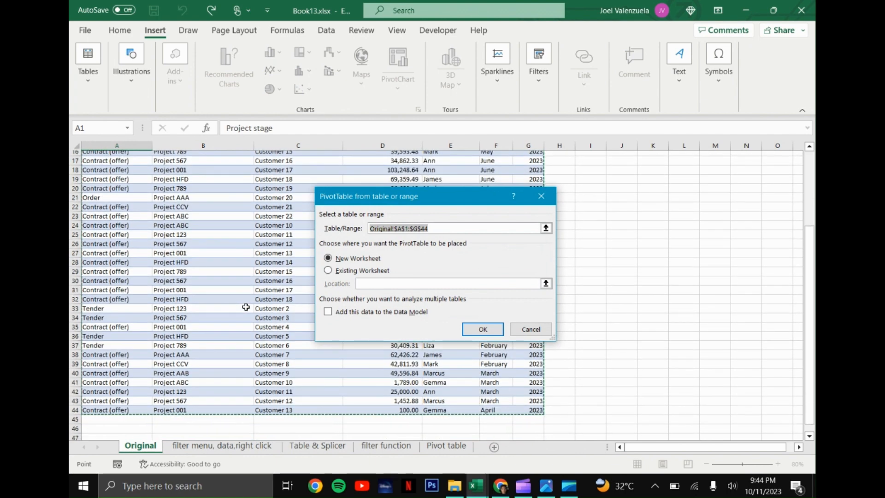
pyautogui.click(328, 270)
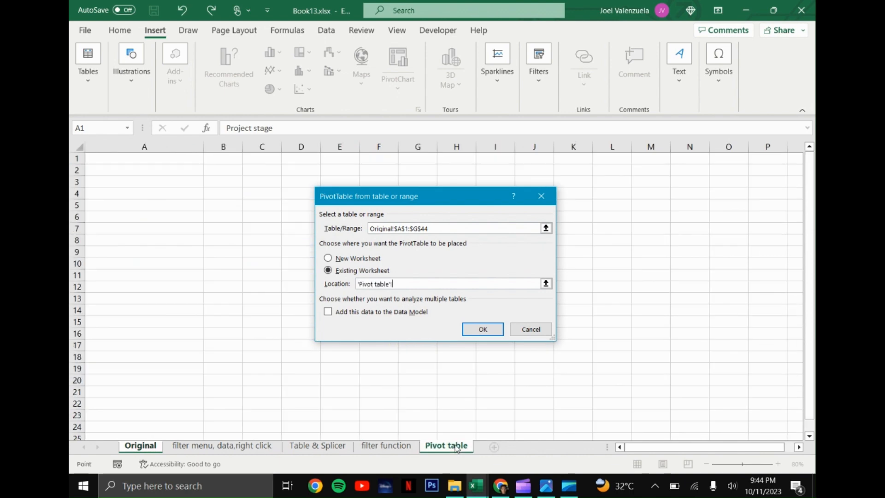
pyautogui.click(460, 445)
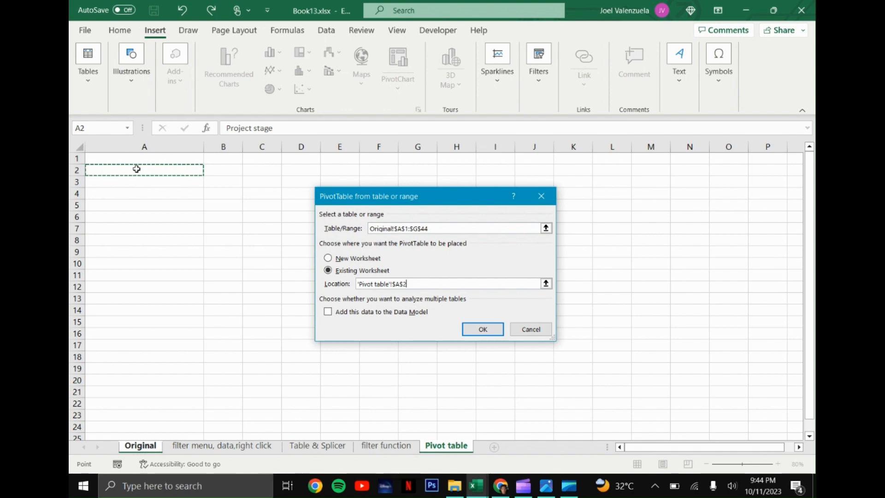
pyautogui.click(483, 330)
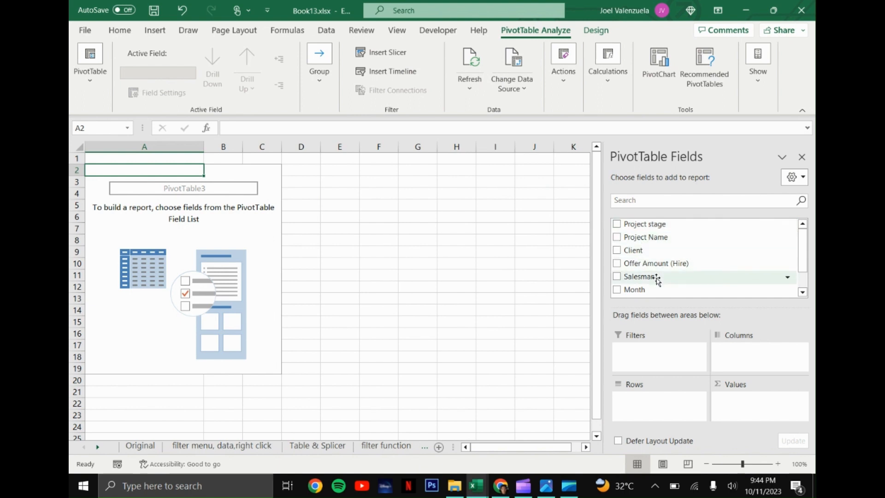
# Lay out the PivotTable with Salesman as the report filter and Project Name as the row field.
pyautogui.moveTo(657, 279); pyautogui.dragTo(665, 362)
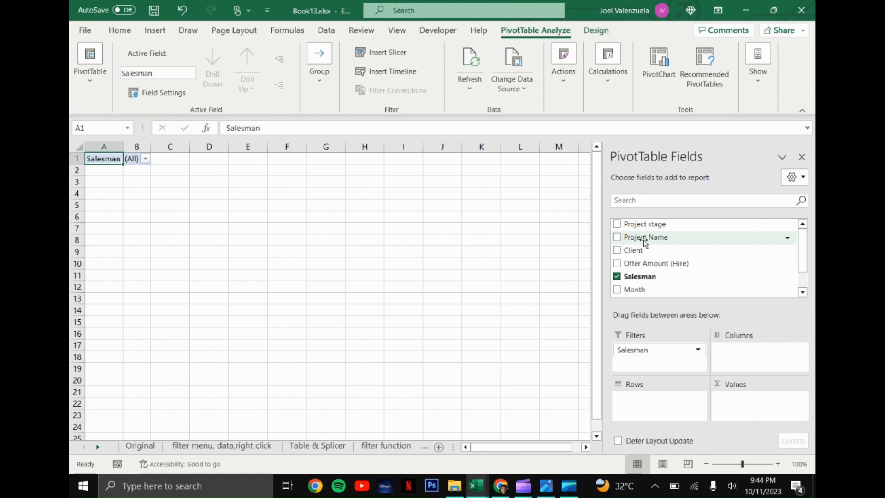
pyautogui.moveTo(644, 241); pyautogui.dragTo(653, 401)
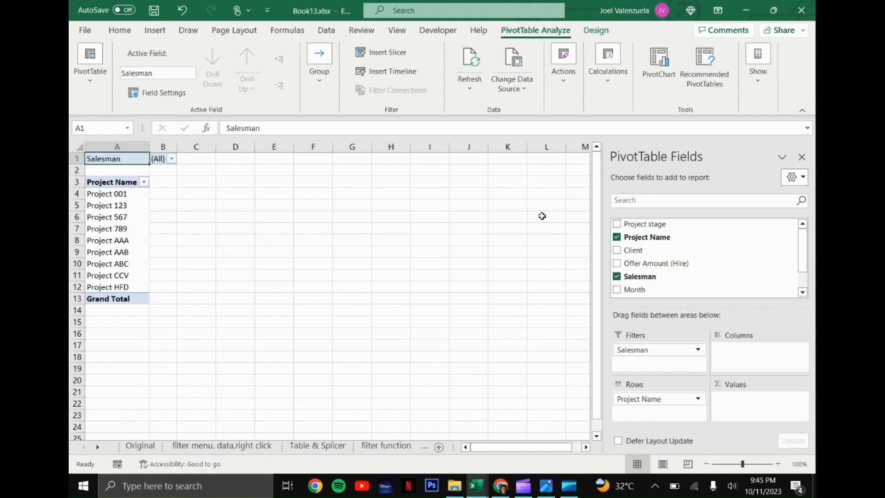
# Enable multiple item selection in the PivotTable's Salesman filter and keep only the fourth salesman in the list.
pyautogui.click(172, 158)
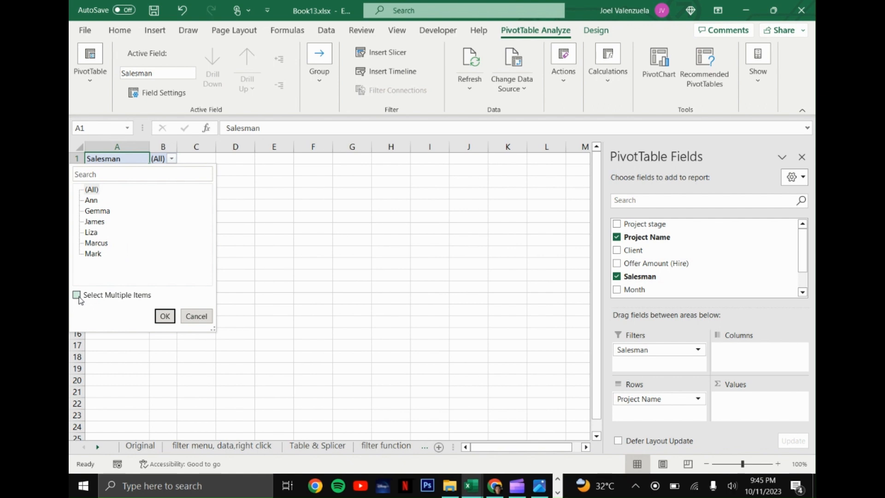
pyautogui.click(76, 294)
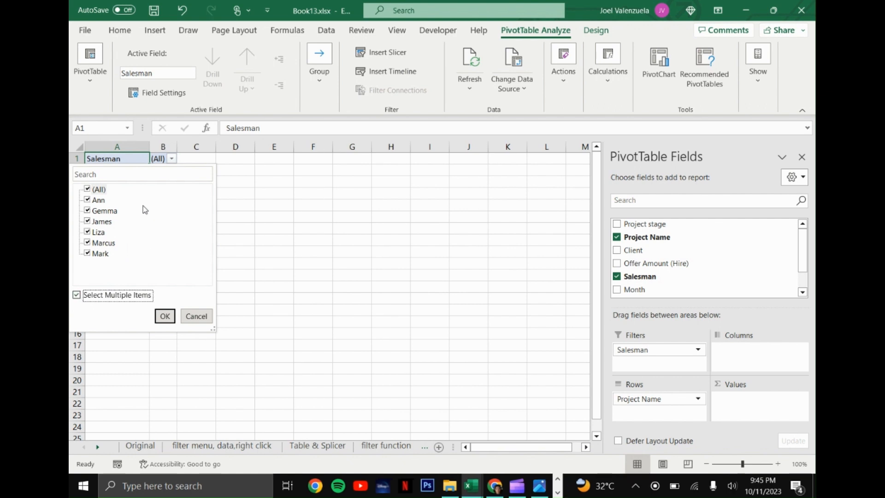
pyautogui.click(88, 189)
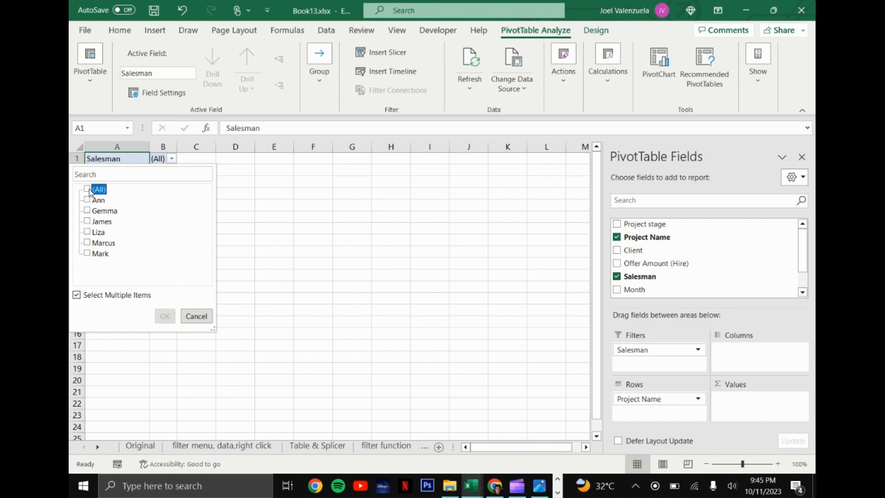
pyautogui.click(88, 232)
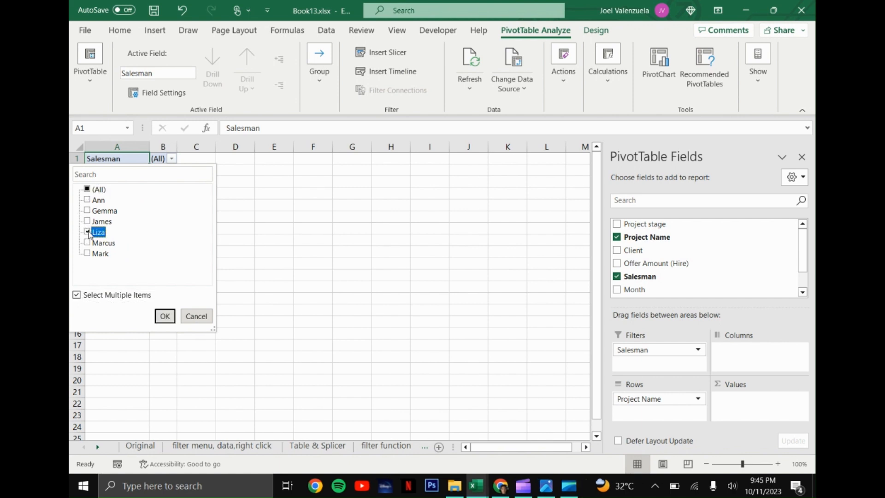
pyautogui.click(164, 316)
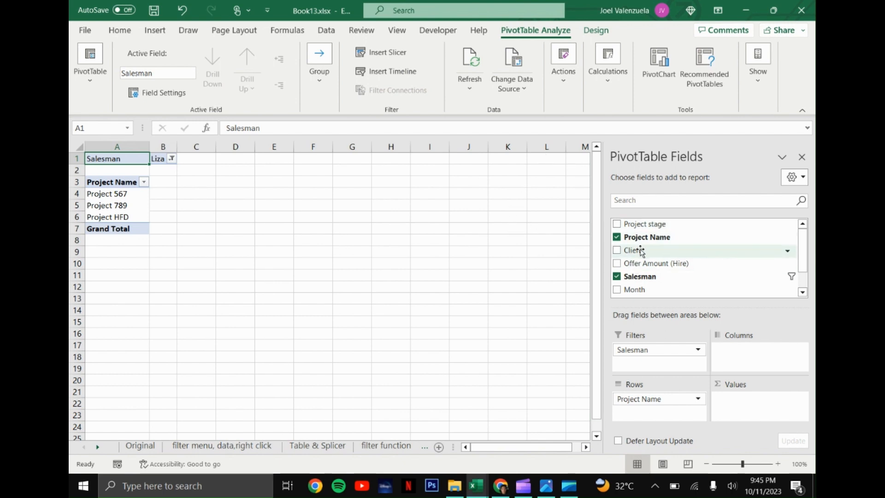
# Add Client below Project Name in the PivotTable rows and set the Project Name subtotals to None.
pyautogui.moveTo(637, 249); pyautogui.dragTo(643, 408)
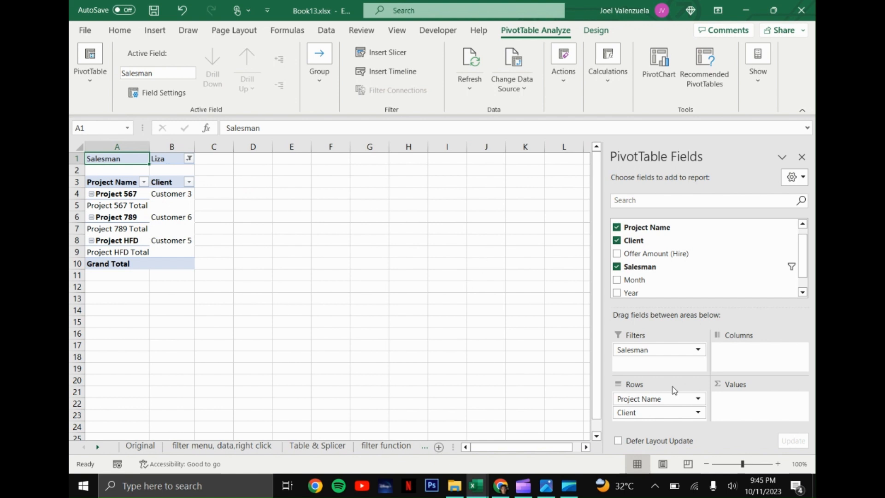
pyautogui.click(692, 403)
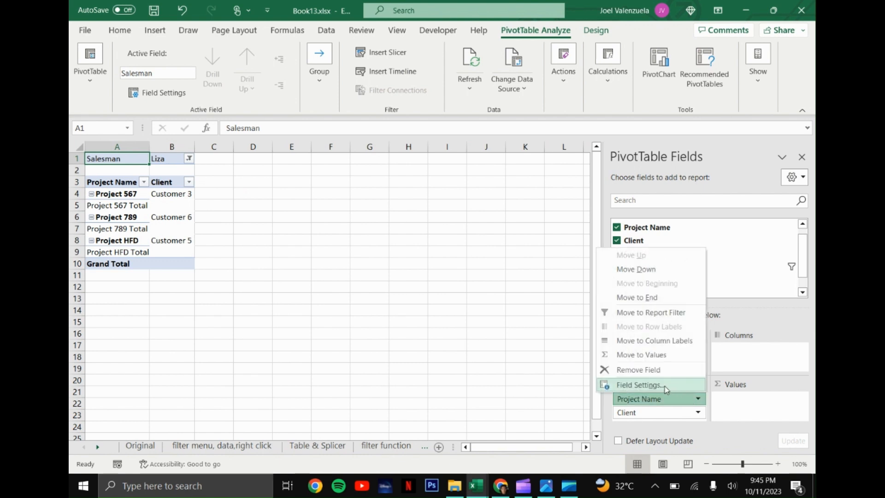
pyautogui.click(665, 389)
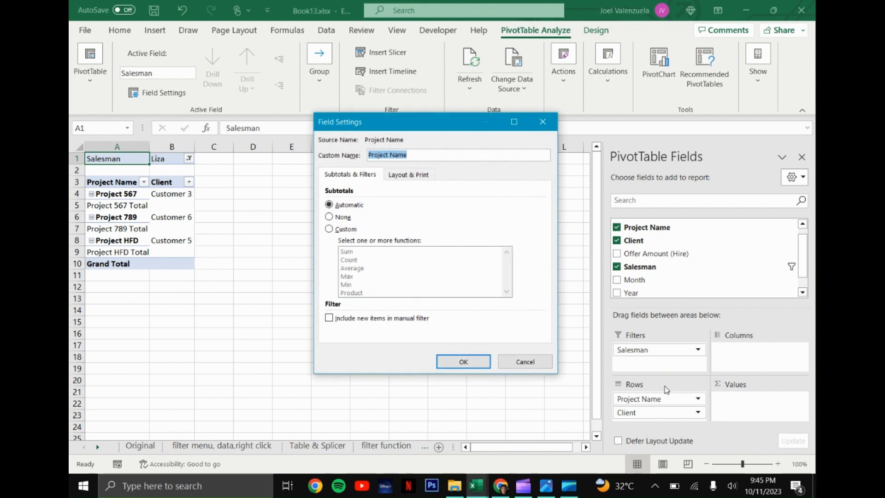
pyautogui.click(341, 218)
pyautogui.click(466, 362)
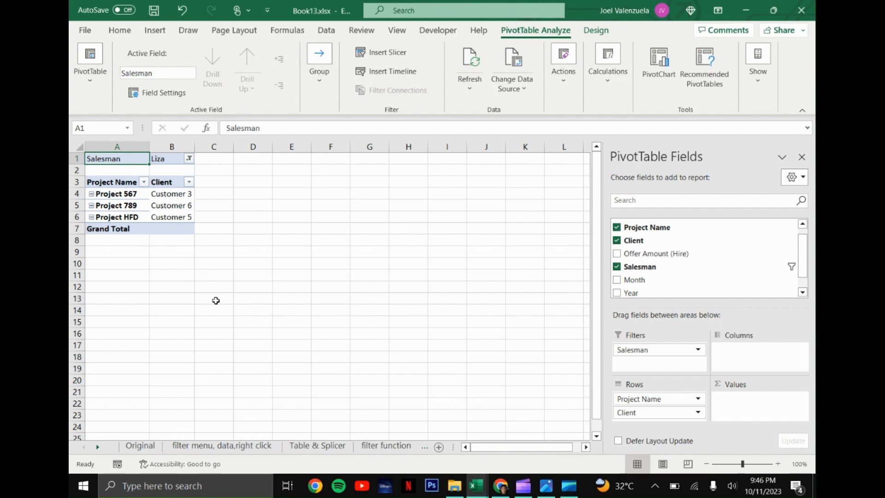
# Revisit the Original sheet and the filter menu, data,right click sheet to review their project records.
pyautogui.click(155, 448)
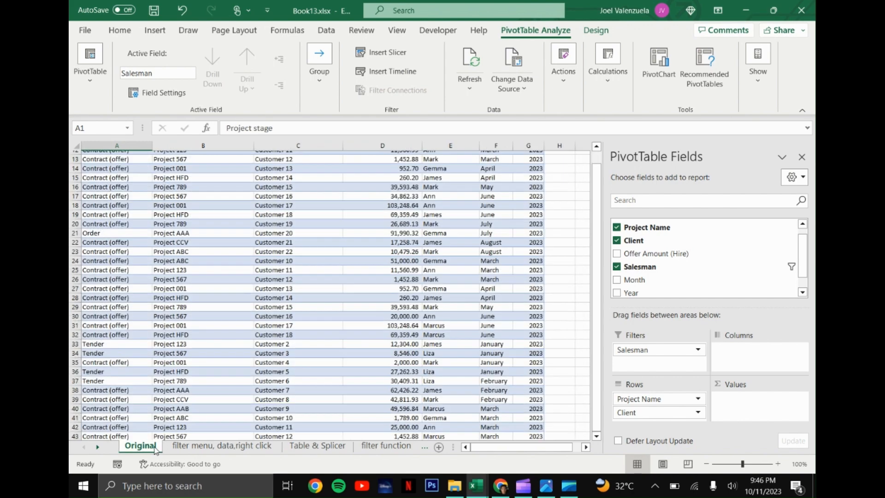
pyautogui.click(213, 448)
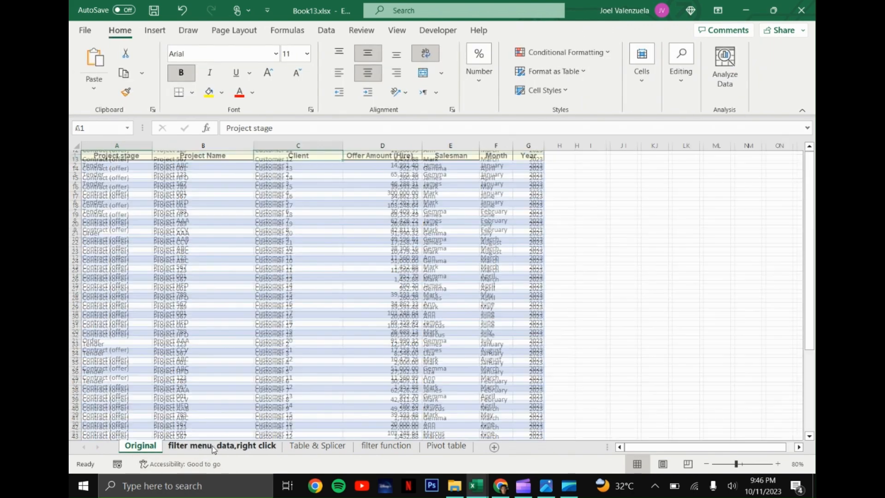